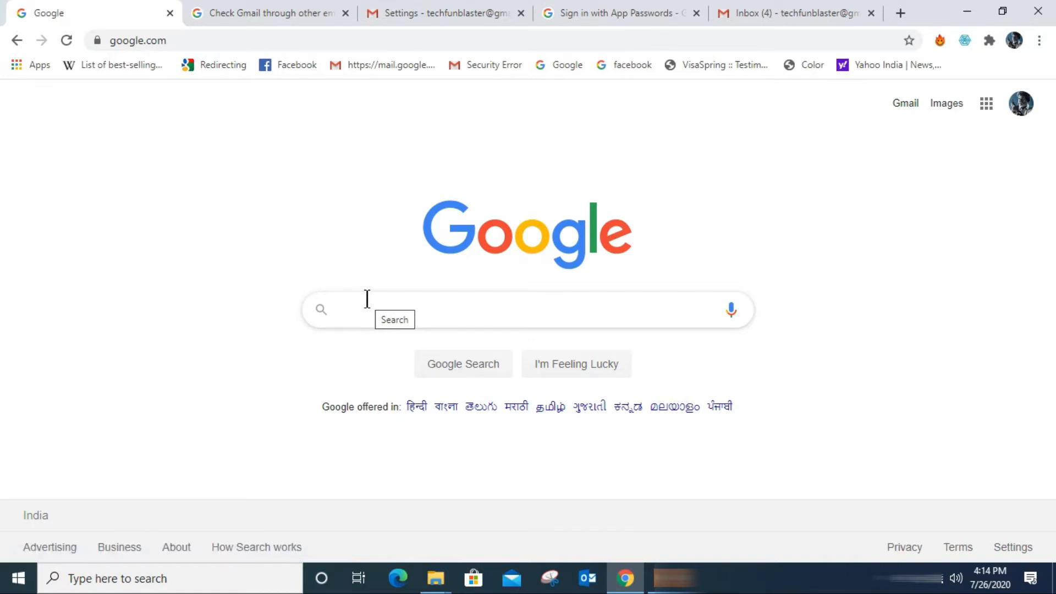
Start a Google search by typing 'imap' into the search box.
type("im")
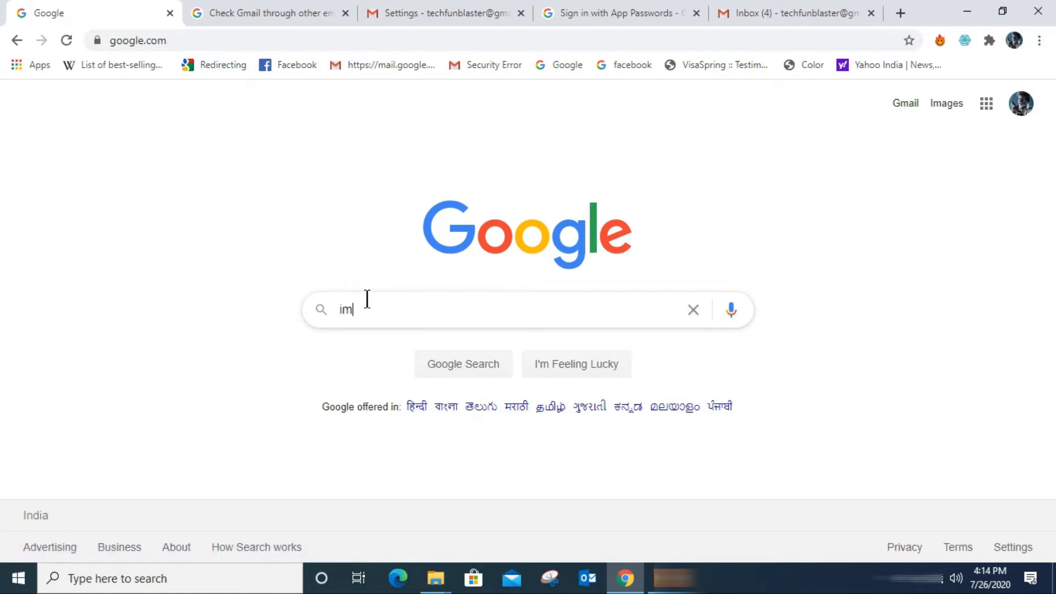
type("ap")
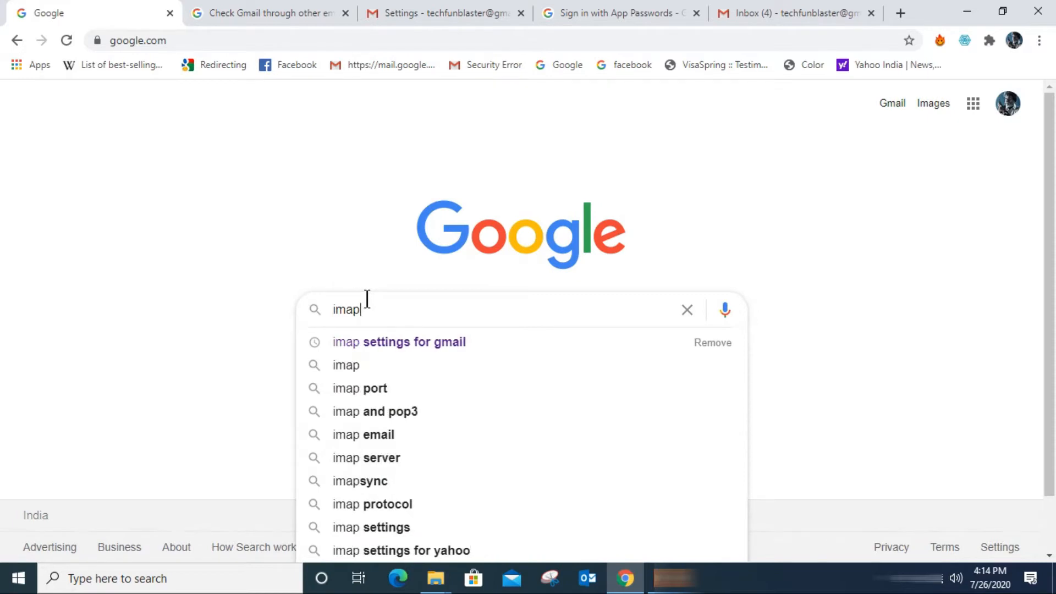
Search for 'imap settings for gmail' and open the Gmail Help result on other email platforms.
key("Down")
key("Return")
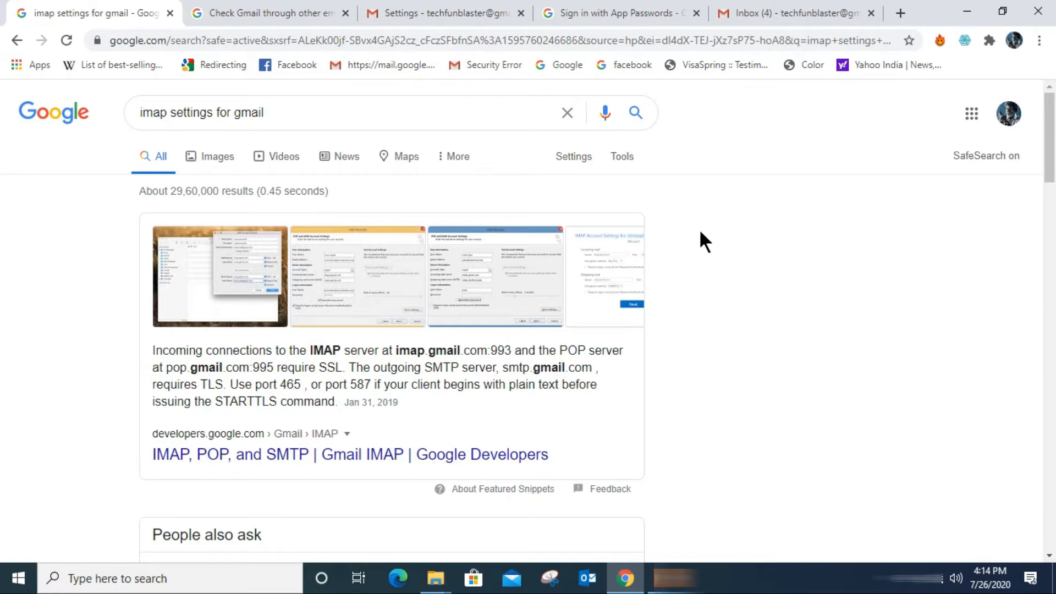
scroll(701, 232, "down", 7)
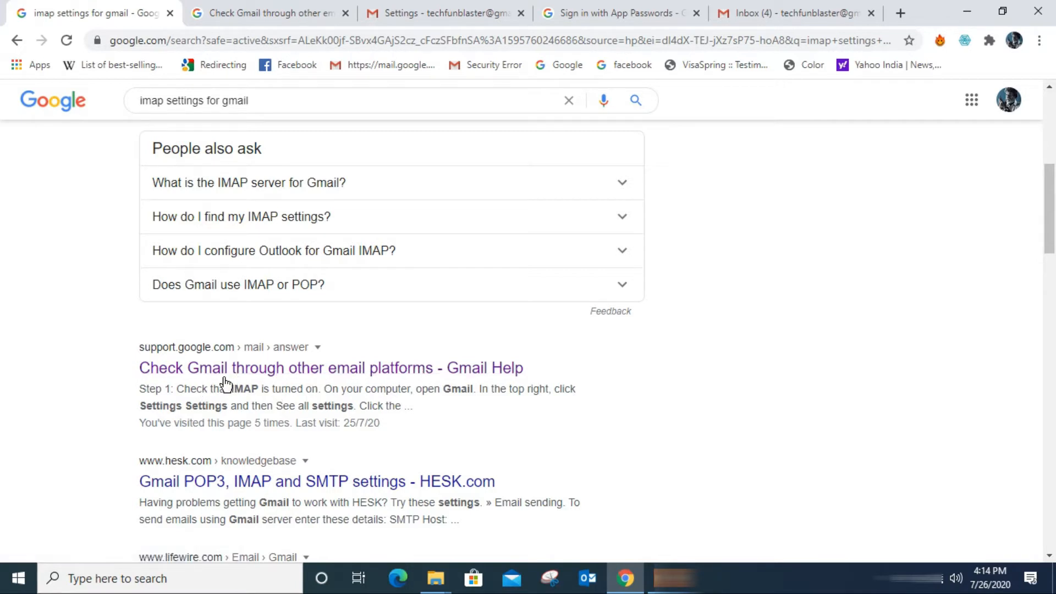
left_click(329, 376)
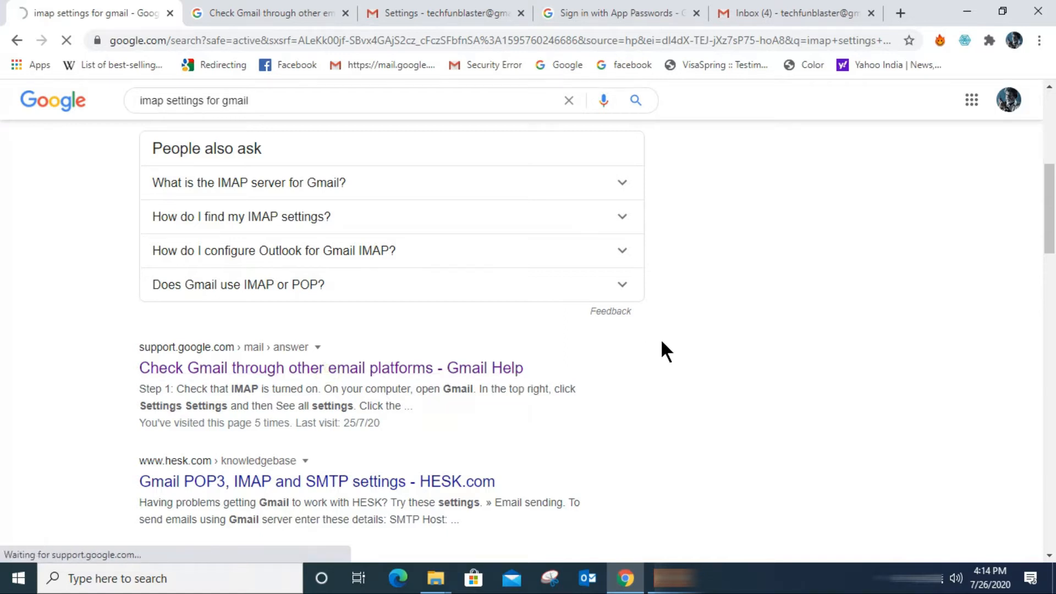
Read the 'Set up IMAP' steps, highlighting See all settings, POP/IMAP and Enable IMAP.
scroll(661, 339, "down", 2)
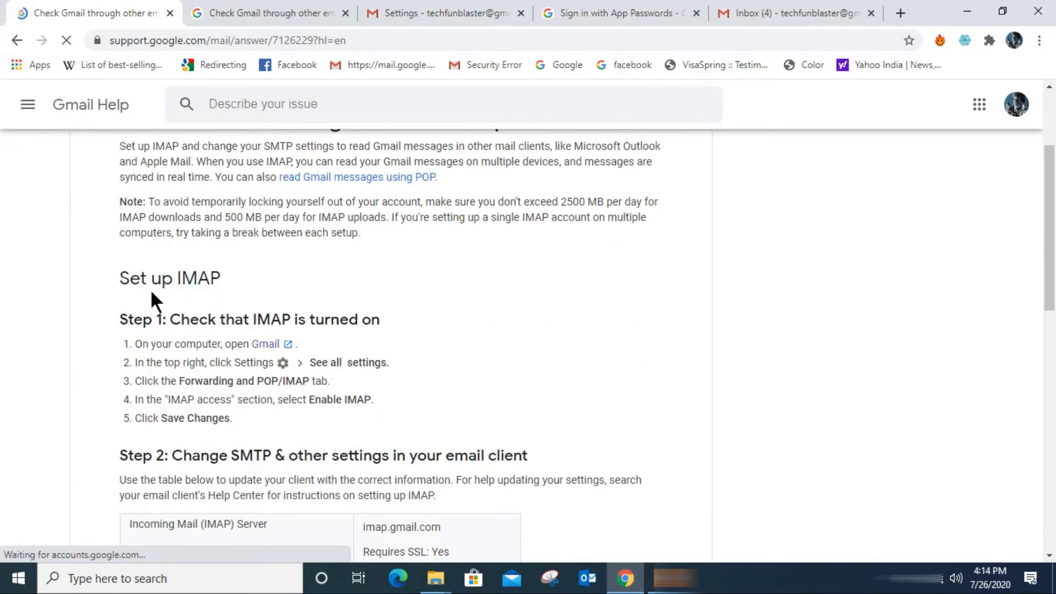
left_click_drag(119, 318, 285, 539)
left_click(615, 311)
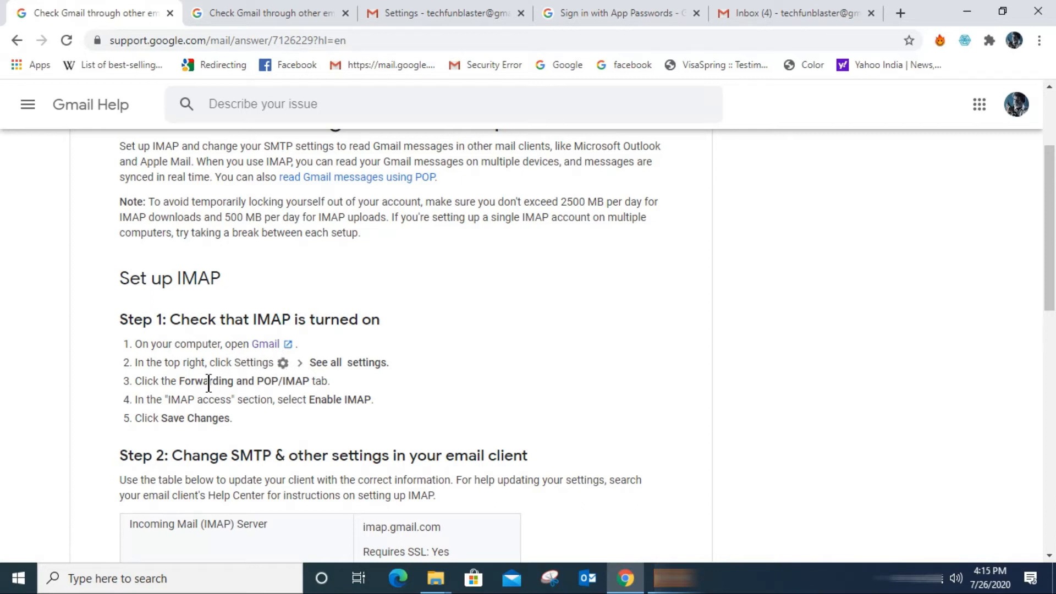
left_click_drag(135, 381, 322, 381)
left_click_drag(242, 400, 374, 401)
left_click_drag(236, 381, 311, 380)
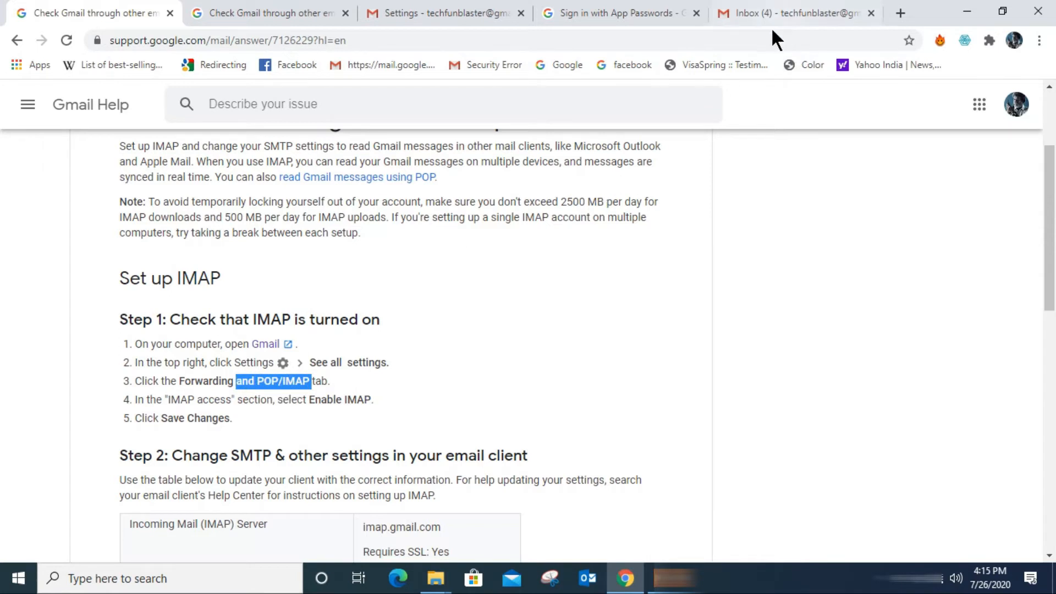
left_click(778, 13)
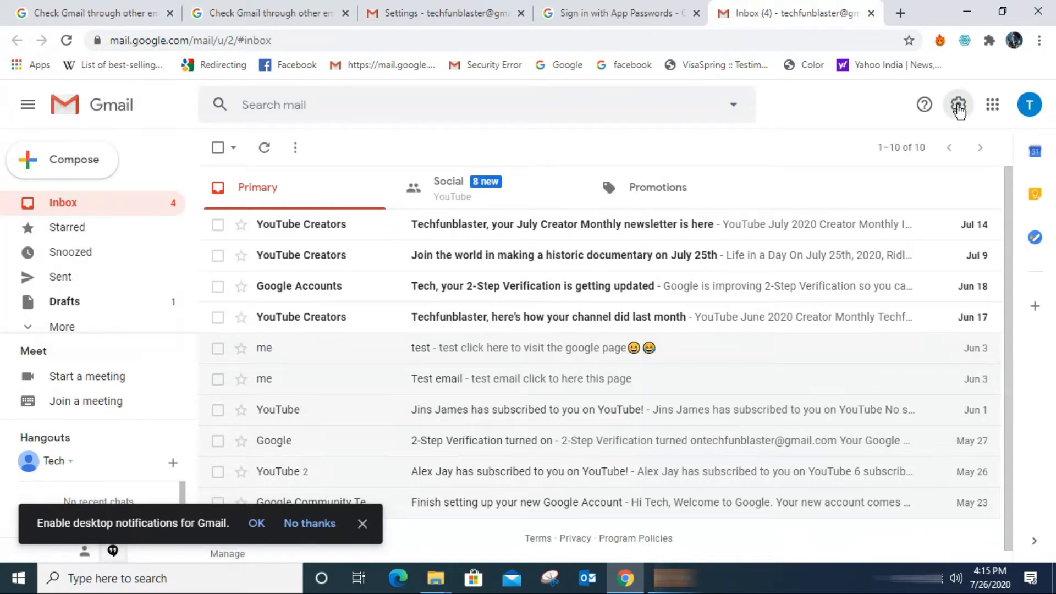
Check that IMAP access shows enabled under See all settings > Forwarding and POP/IMAP.
left_click(958, 111)
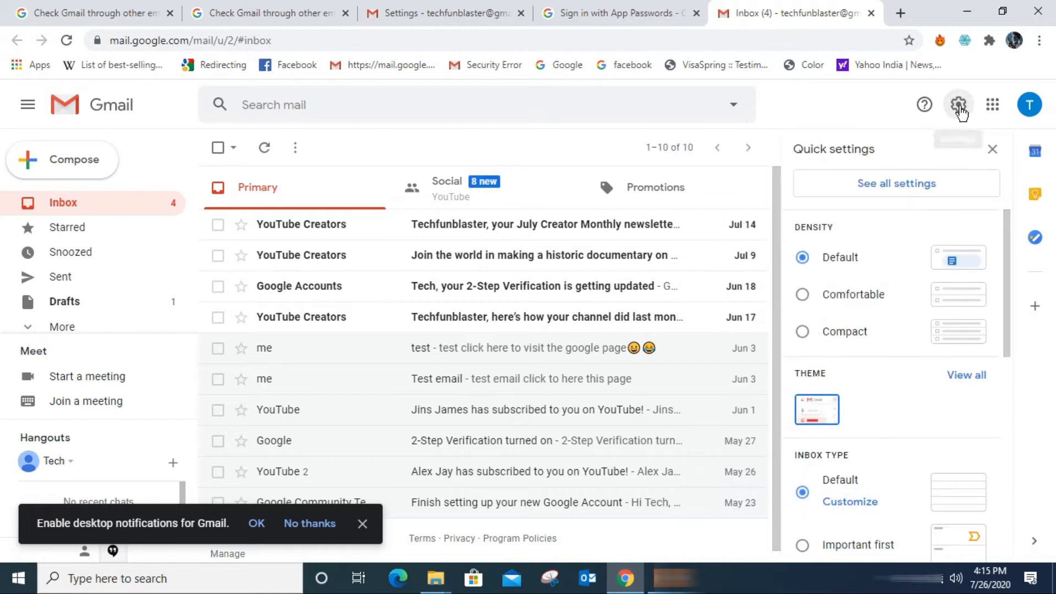
left_click(900, 189)
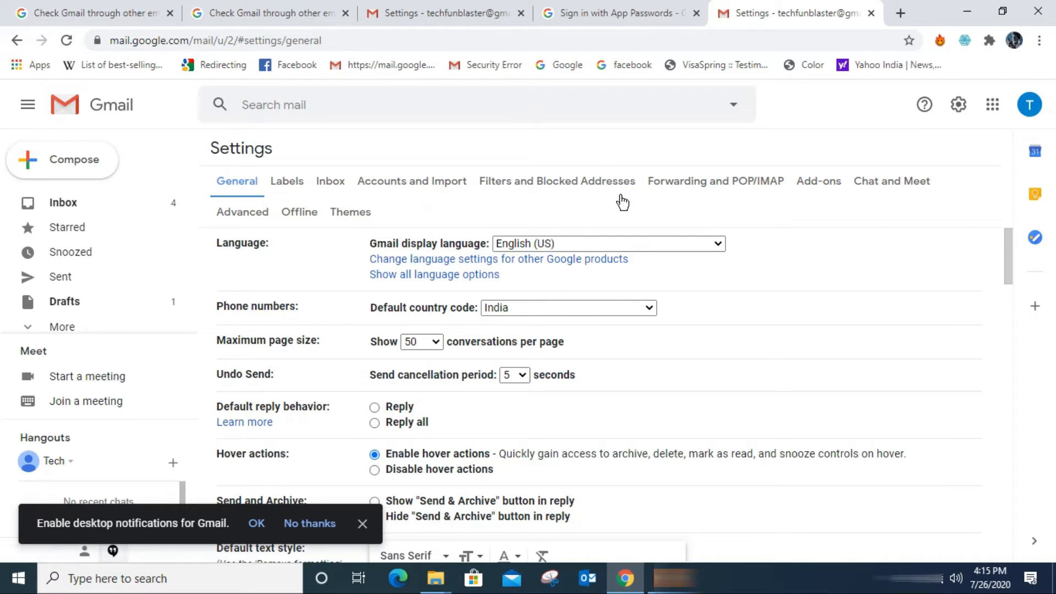
left_click(704, 184)
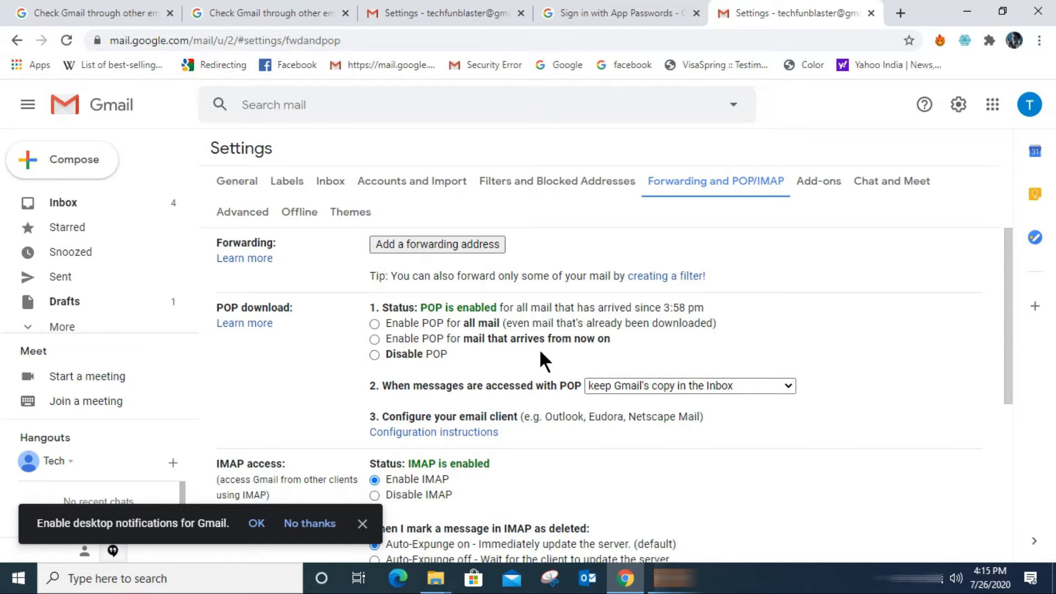
scroll(507, 311, "down", 3)
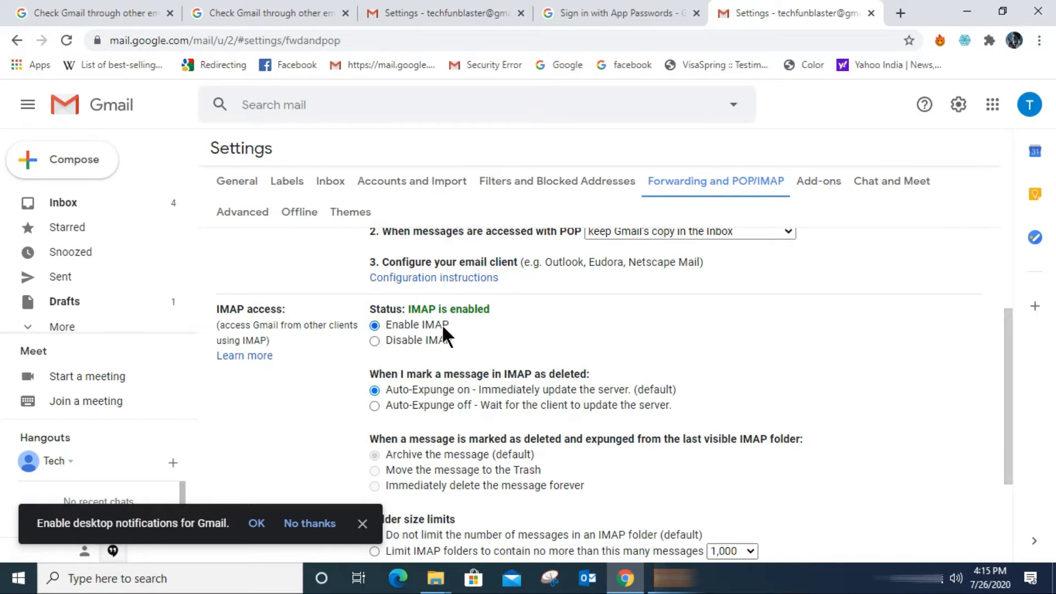
scroll(601, 306, "down", 3)
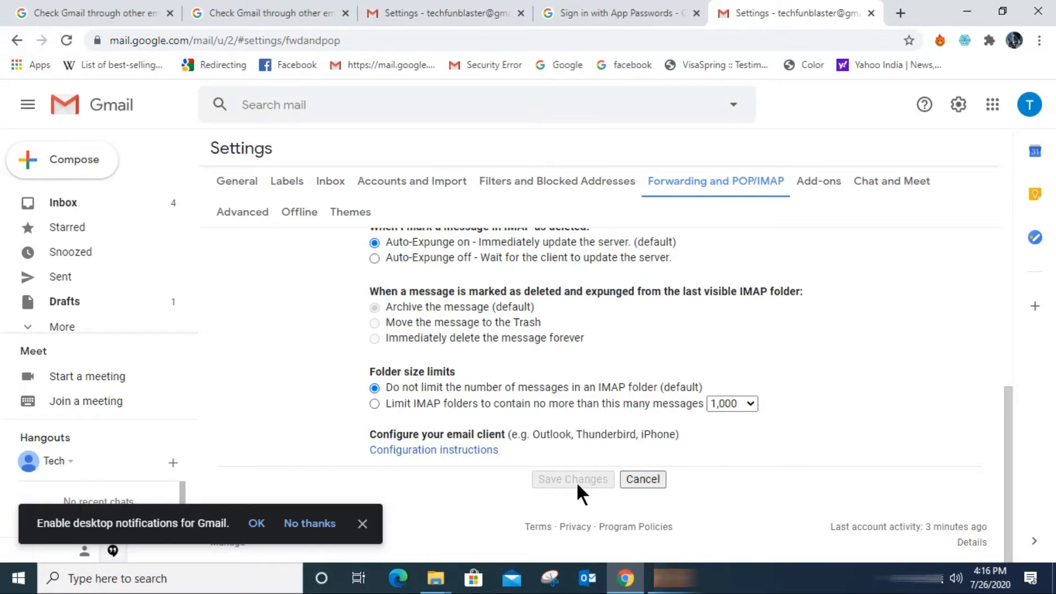
scroll(493, 305, "up", 6)
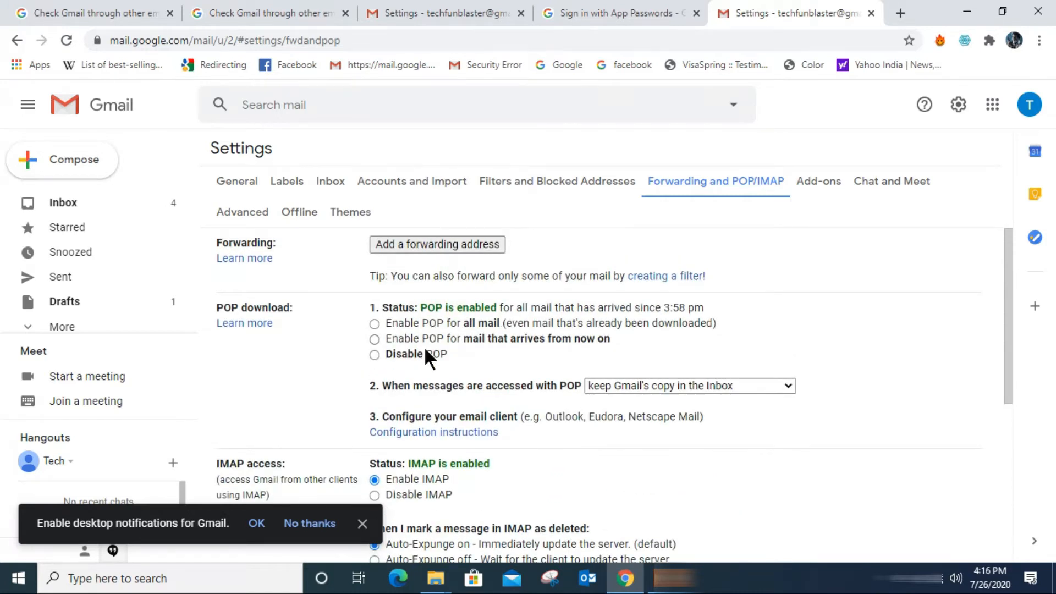
scroll(424, 344, "down", 2)
scroll(429, 366, "down", 4)
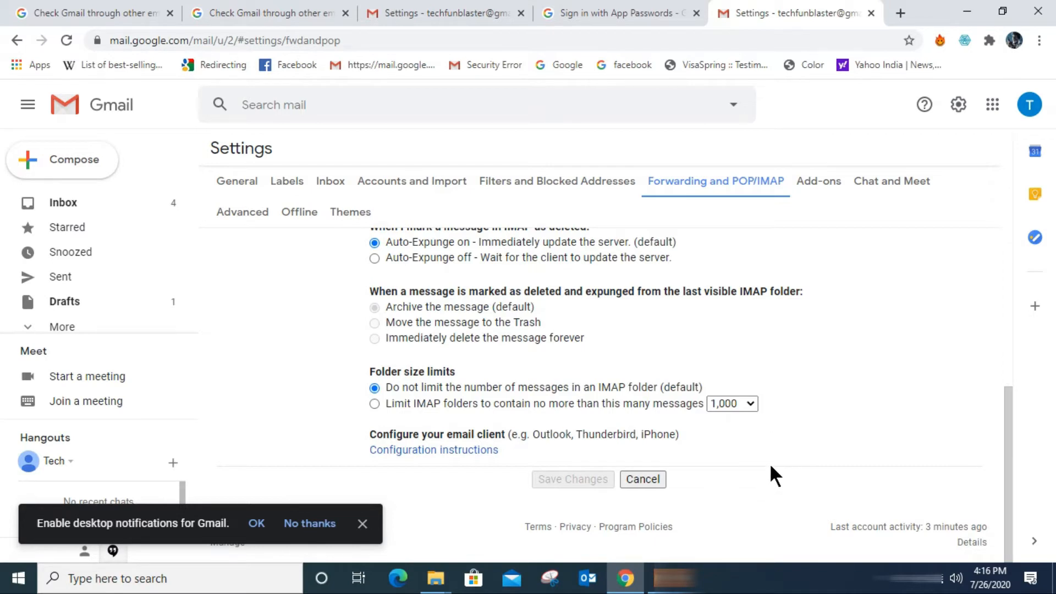
scroll(770, 462, "up", 5)
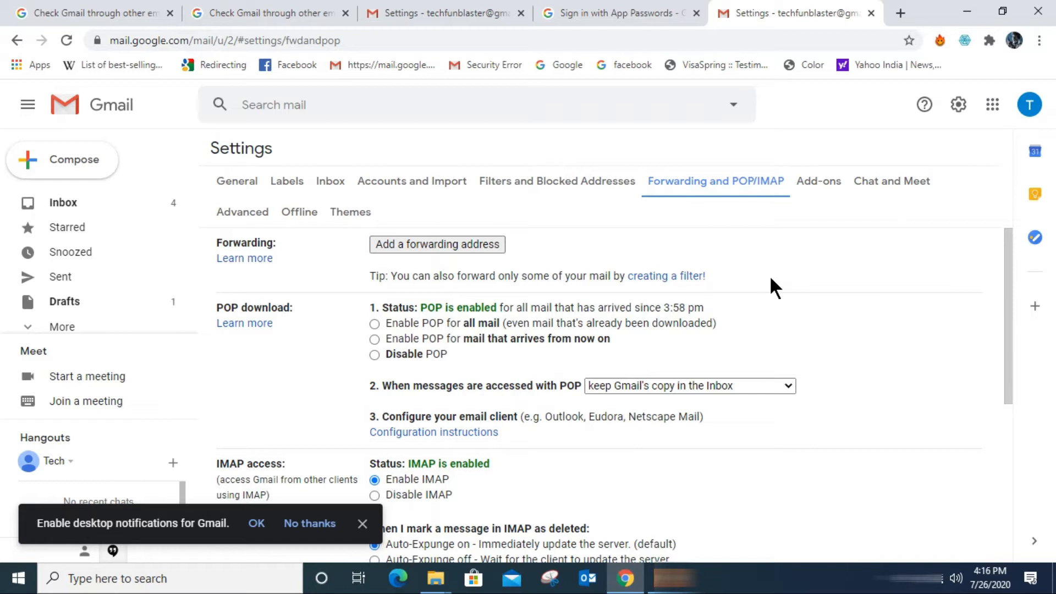
left_click(1020, 110)
left_click(758, 130)
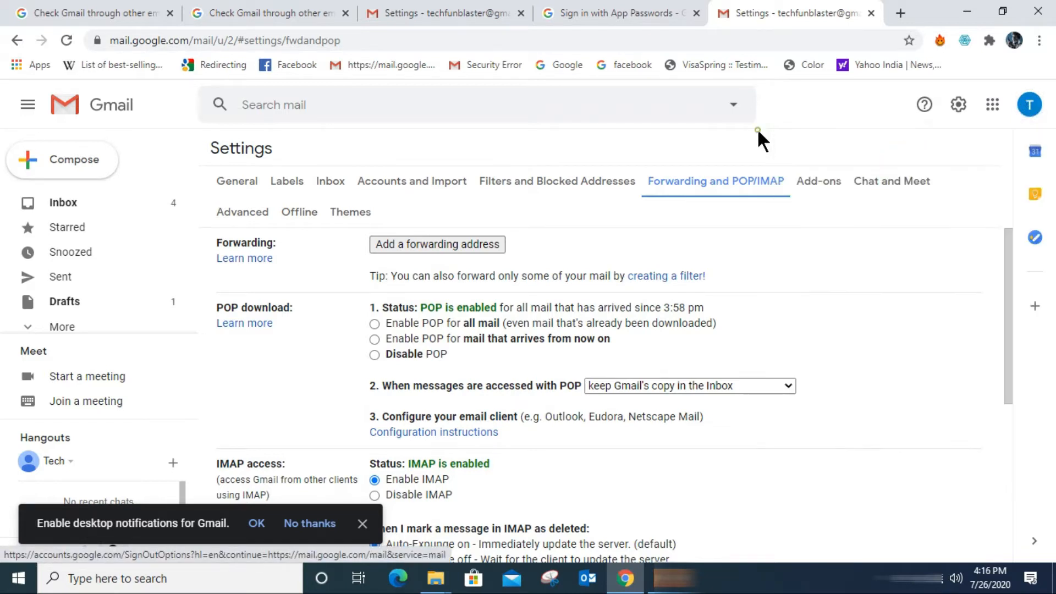
Go to App passwords in the Google Account's Security settings.
left_click(1024, 110)
left_click(923, 284)
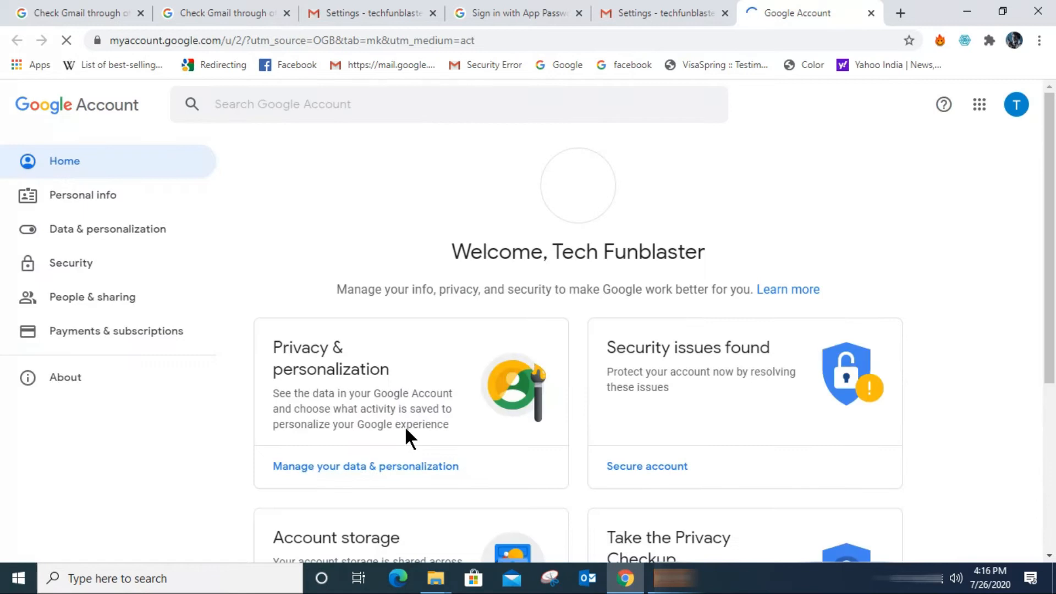
left_click(68, 264)
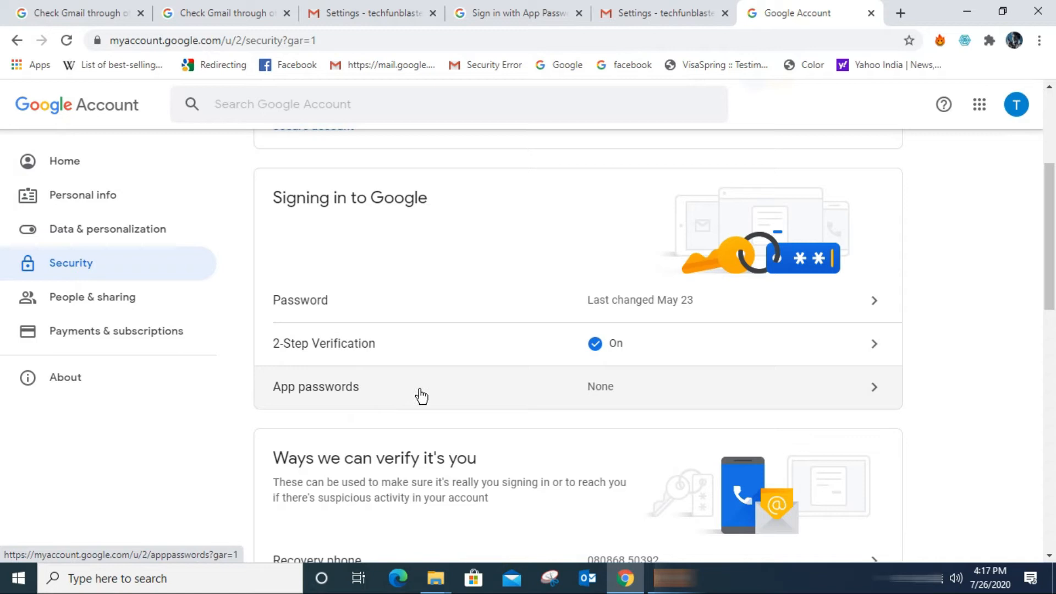
left_click(493, 403)
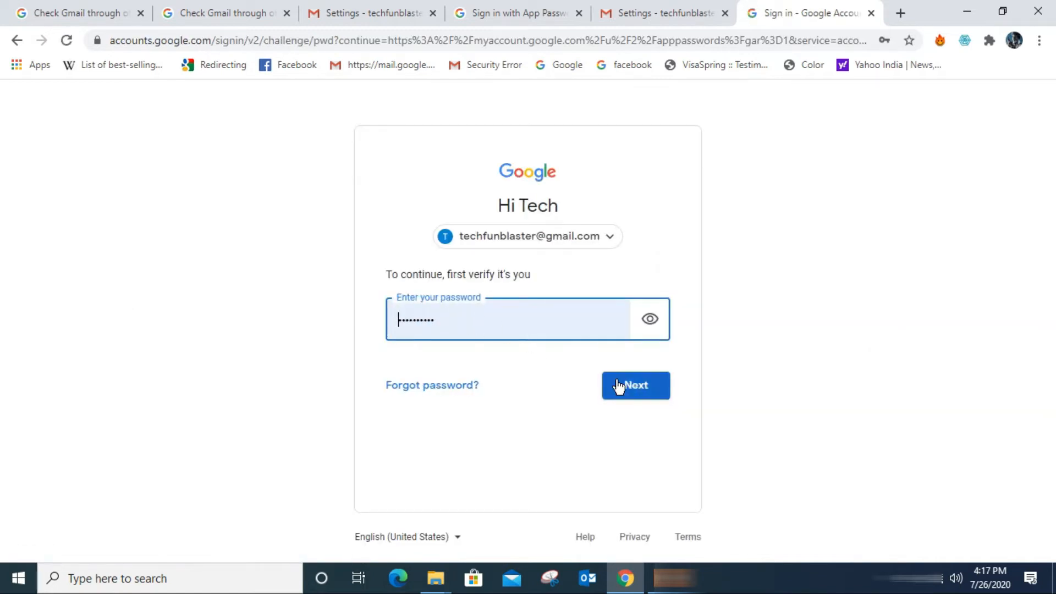
Verify identity with the account password and a verification code sent by text.
left_click(635, 387)
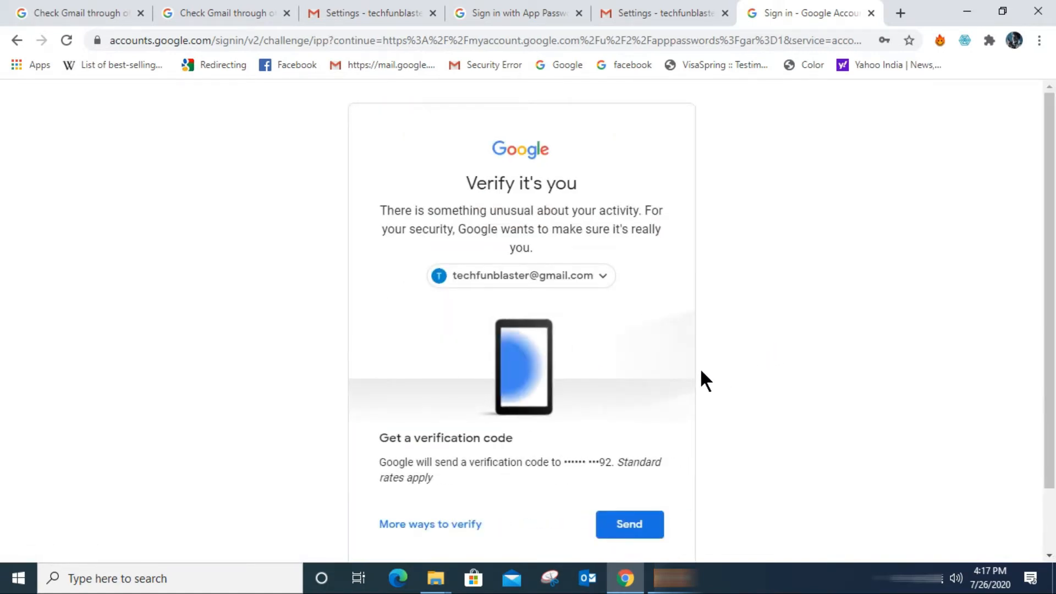
left_click(631, 525)
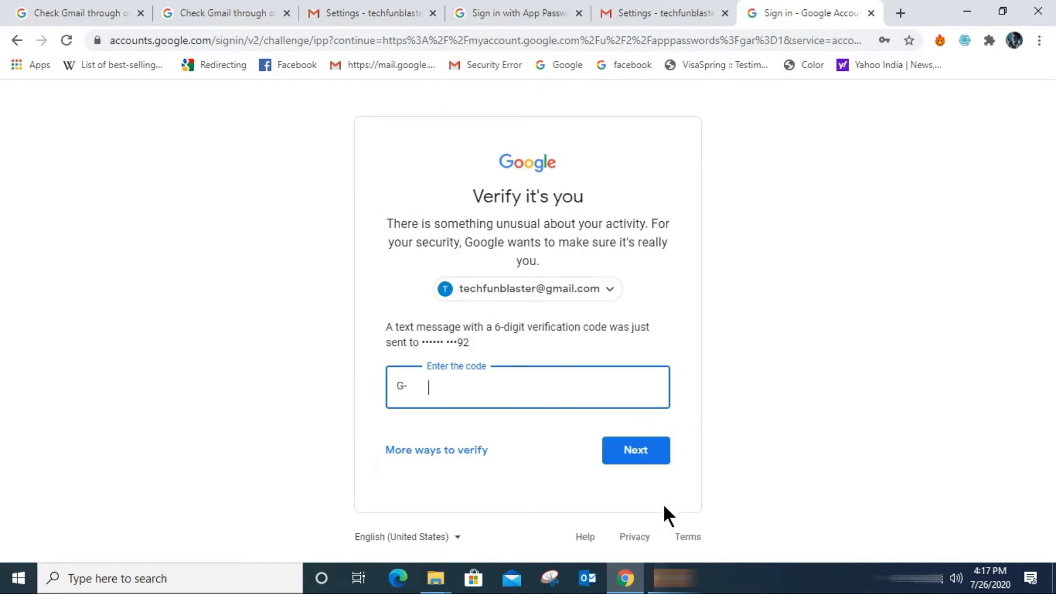
left_click(621, 451)
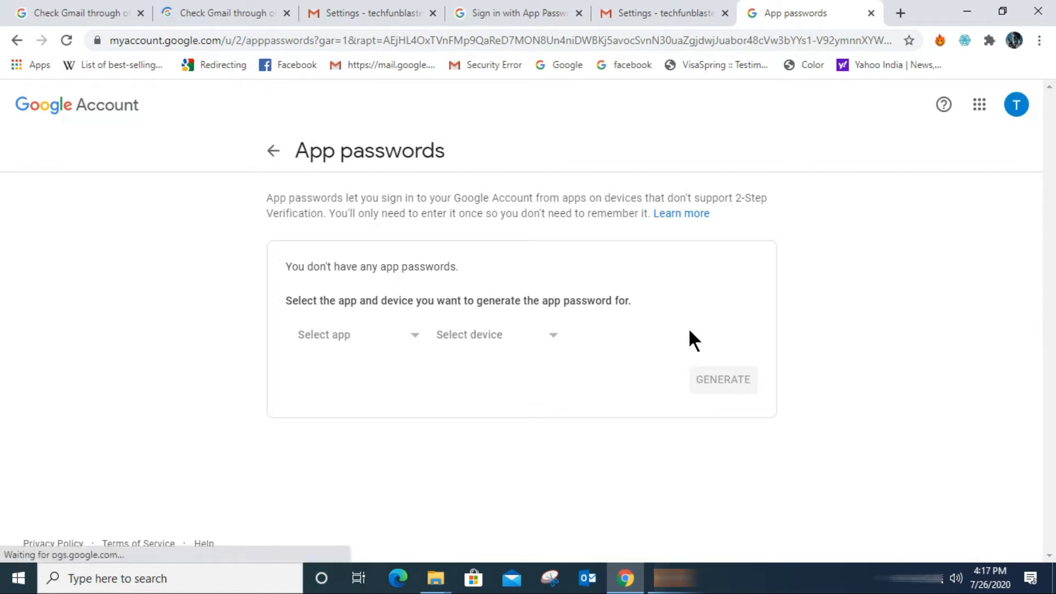
Generate an app password for Mail on a Windows Computer.
left_click(412, 337)
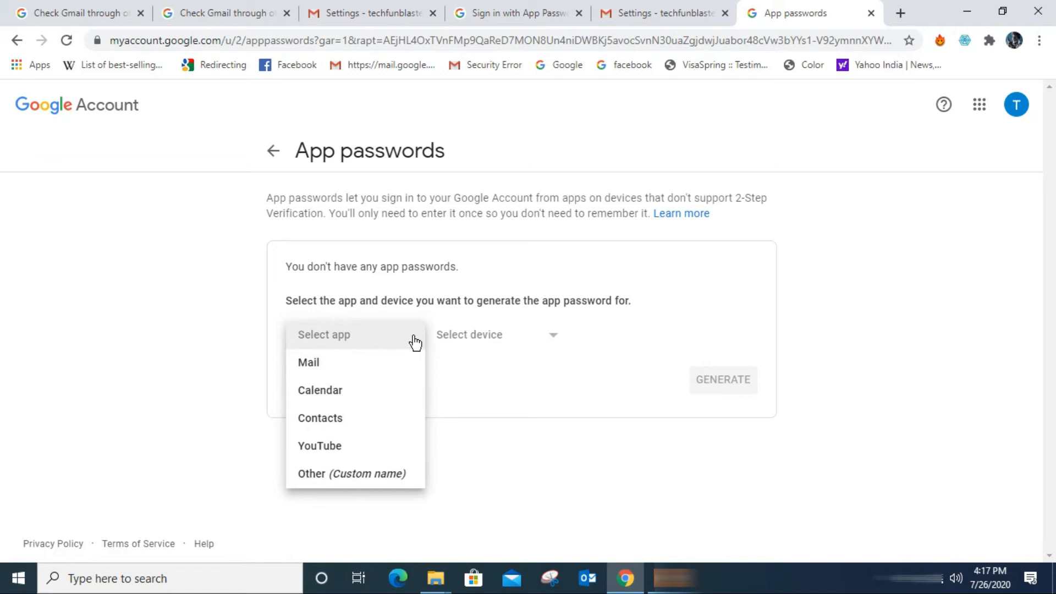
left_click(344, 366)
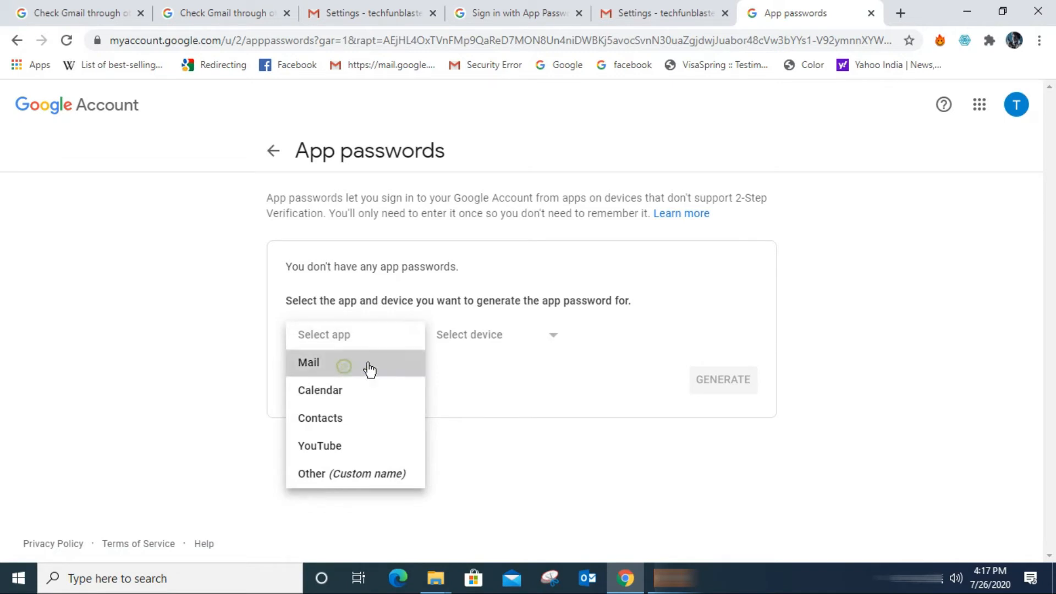
left_click(551, 337)
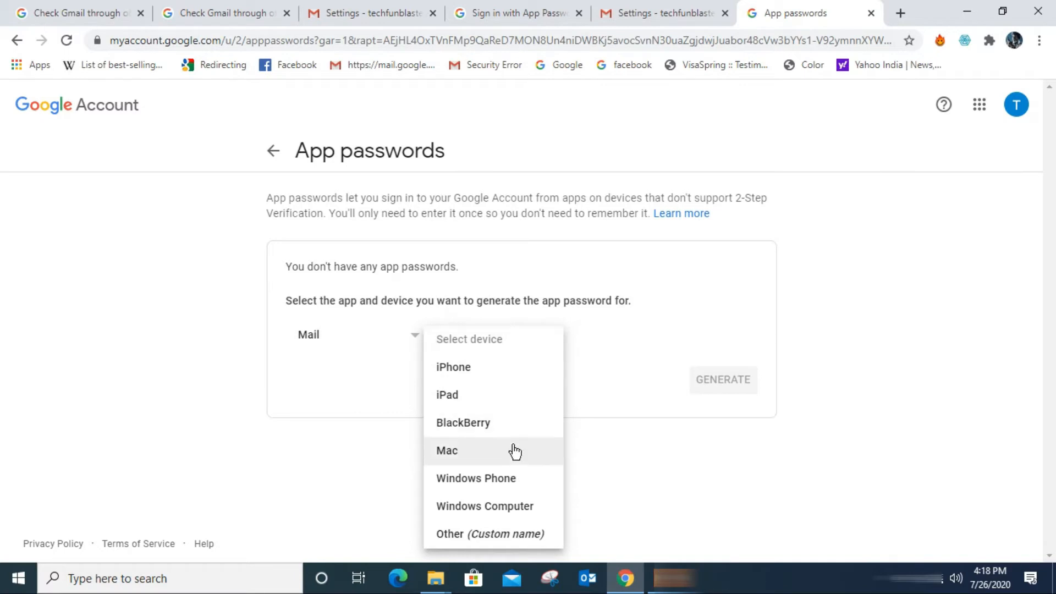
left_click(499, 513)
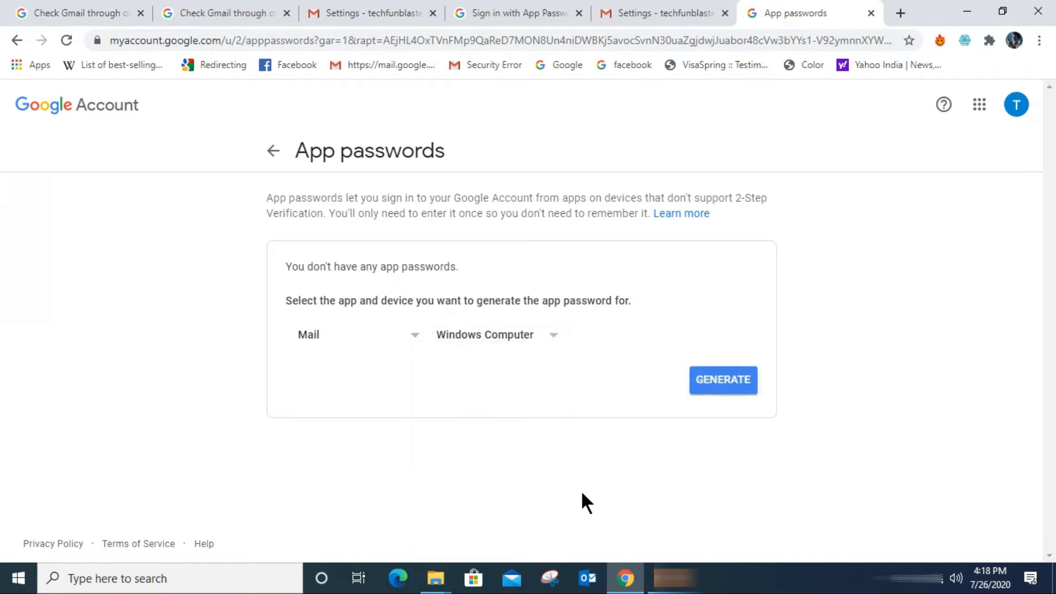
left_click(747, 385)
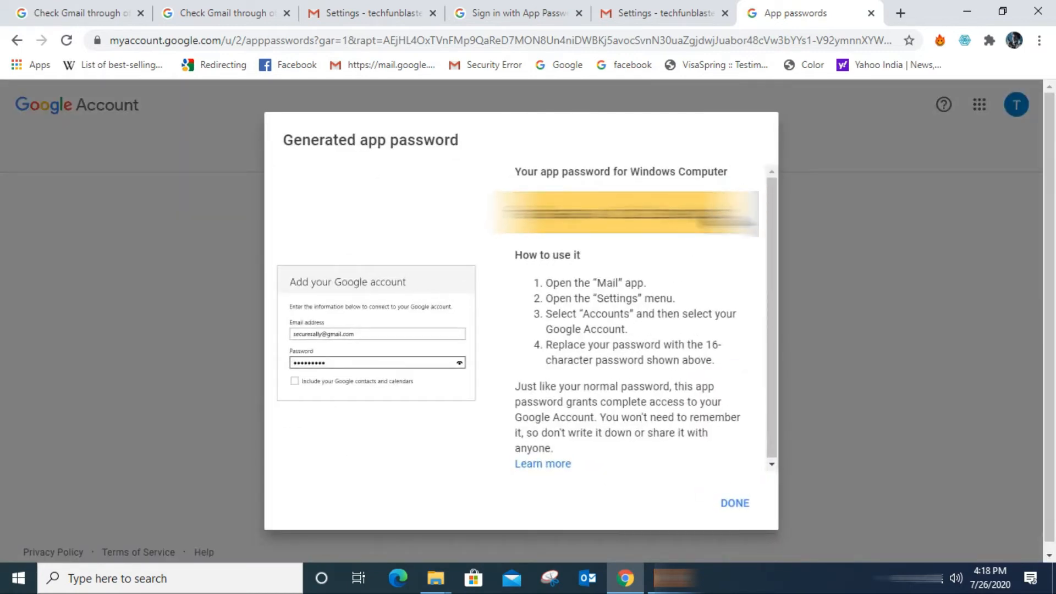
Copy the generated 16-character app password.
left_click_drag(740, 214, 633, 213)
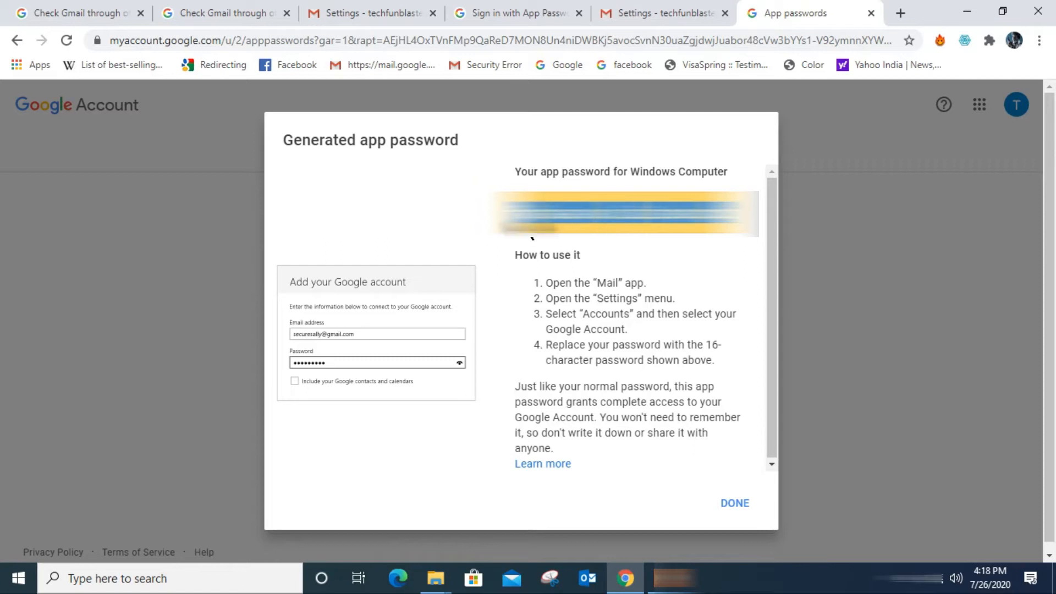
right_click(525, 211)
left_click(553, 222)
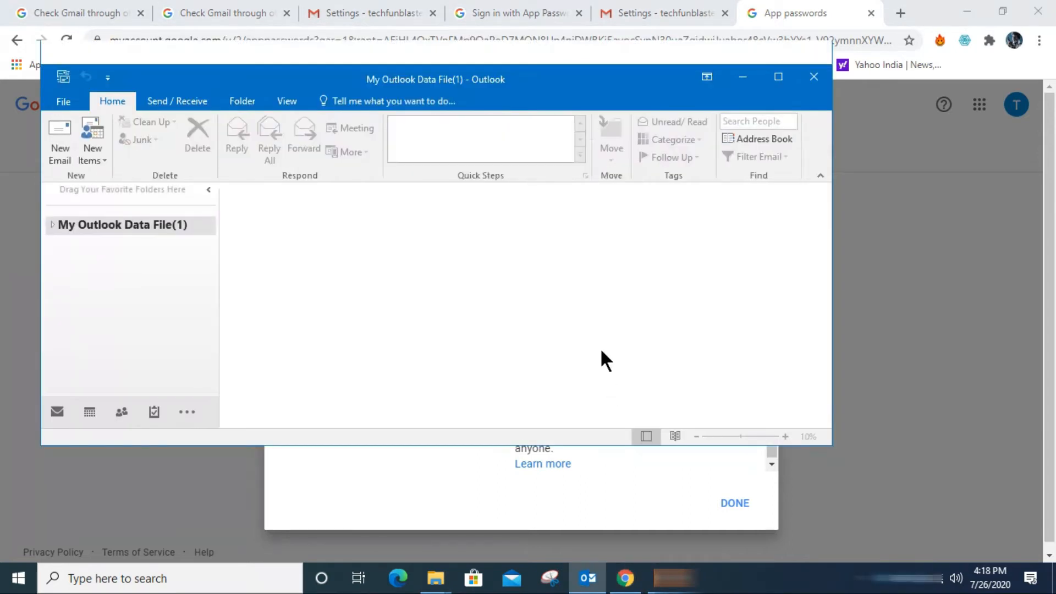
Maximize Outlook and add a new e-mail account from File > Account Settings.
left_click(778, 52)
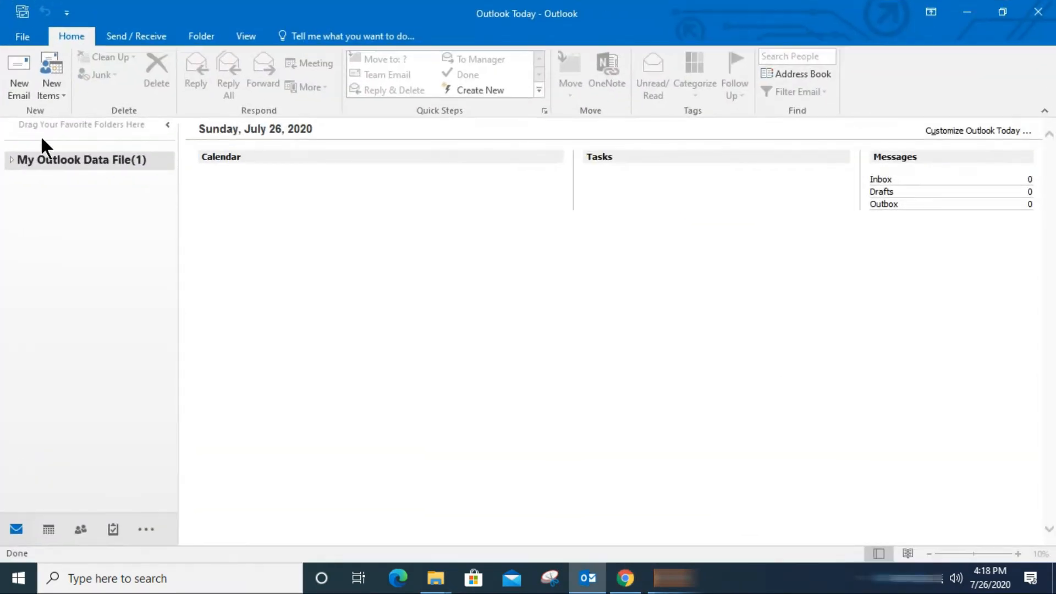
left_click(23, 36)
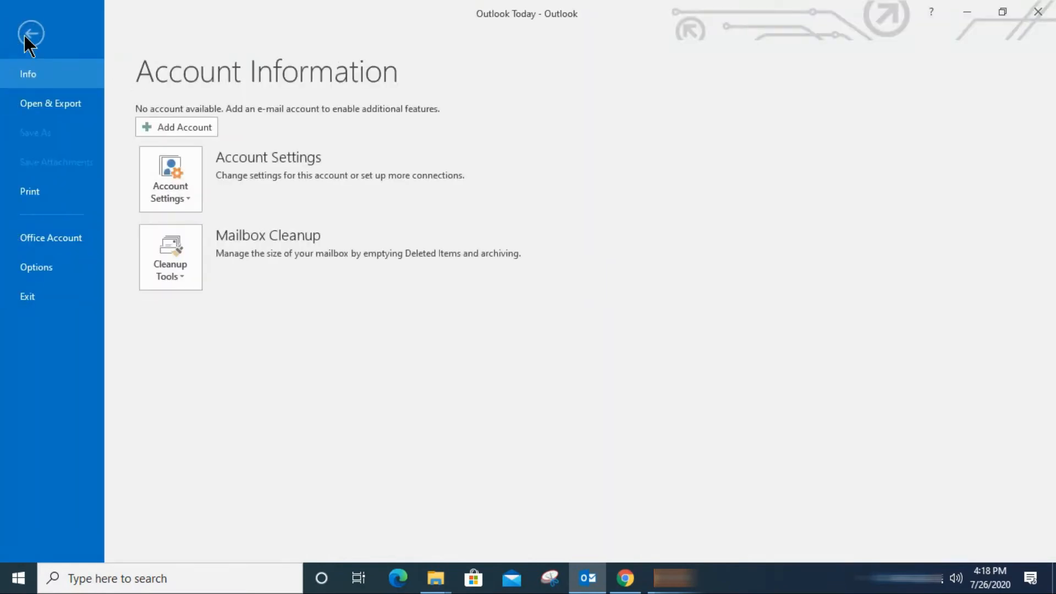
left_click(192, 198)
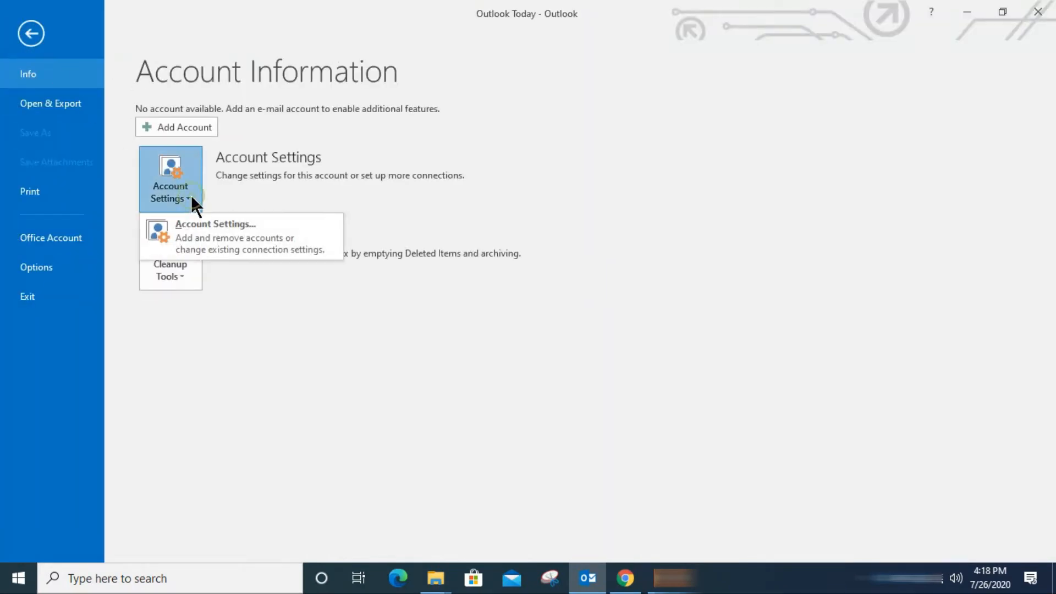
left_click(191, 234)
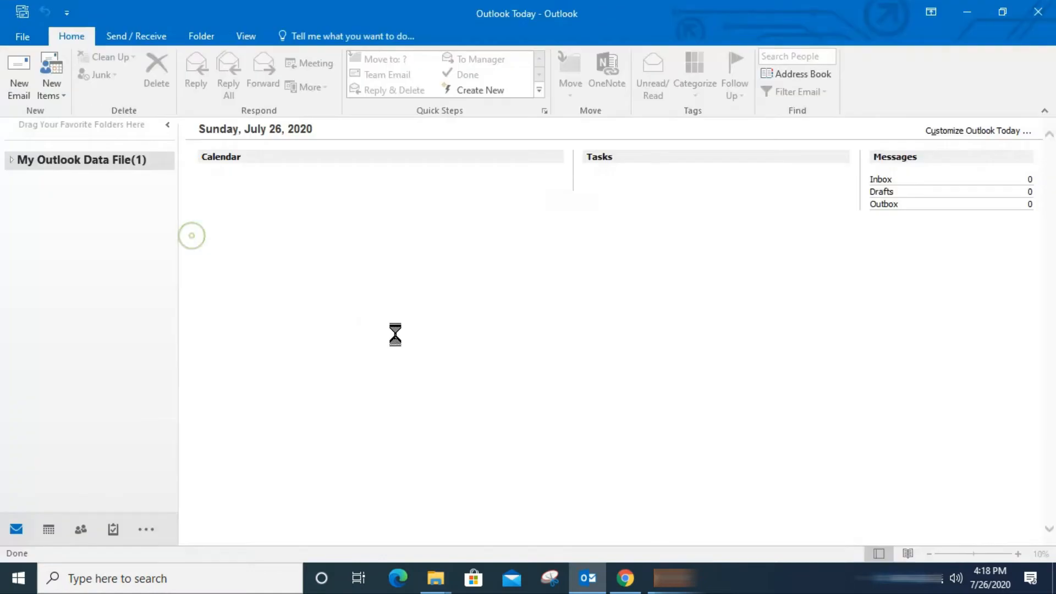
left_click(325, 198)
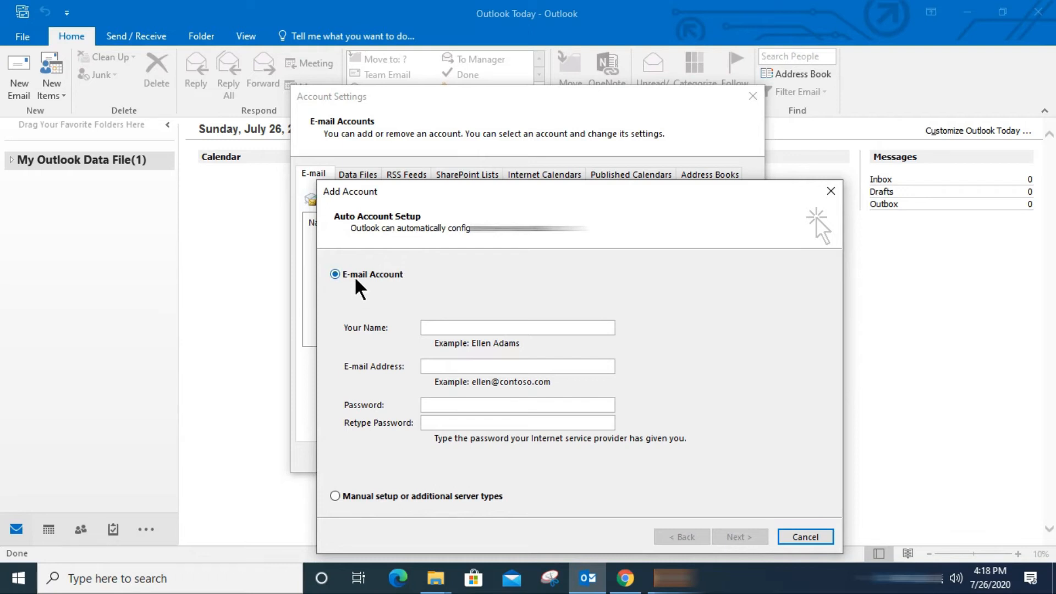
Choose manual setup with a POP or IMAP account type.
left_click(334, 496)
left_click(734, 533)
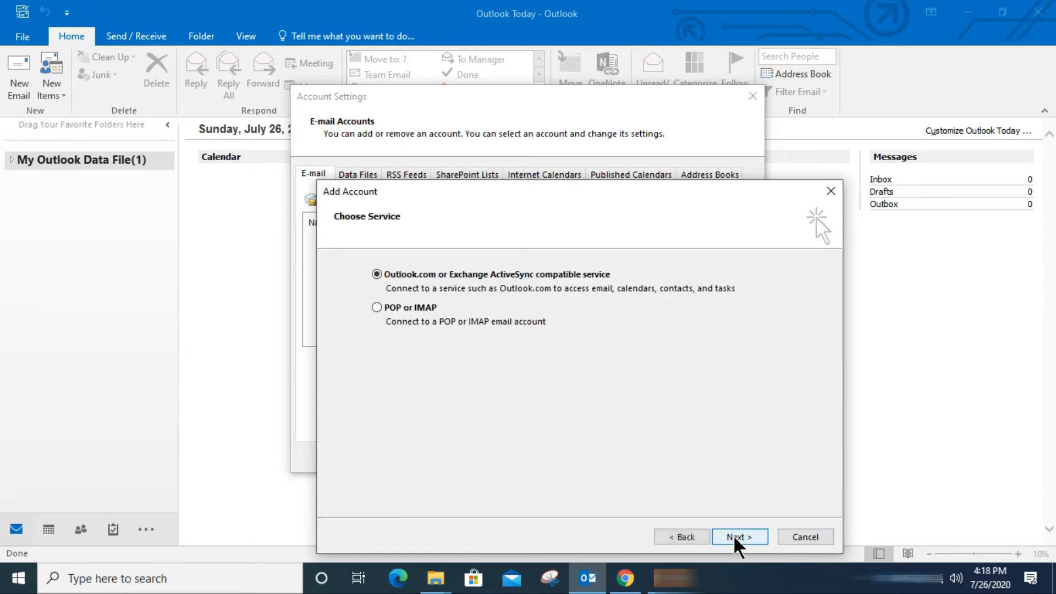
left_click(376, 274)
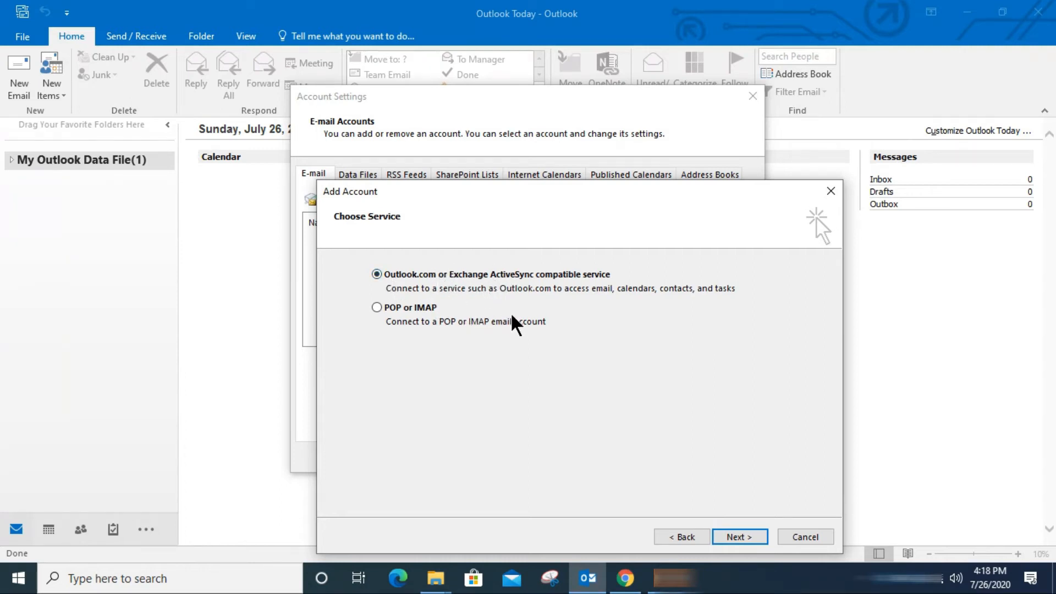
left_click(376, 307)
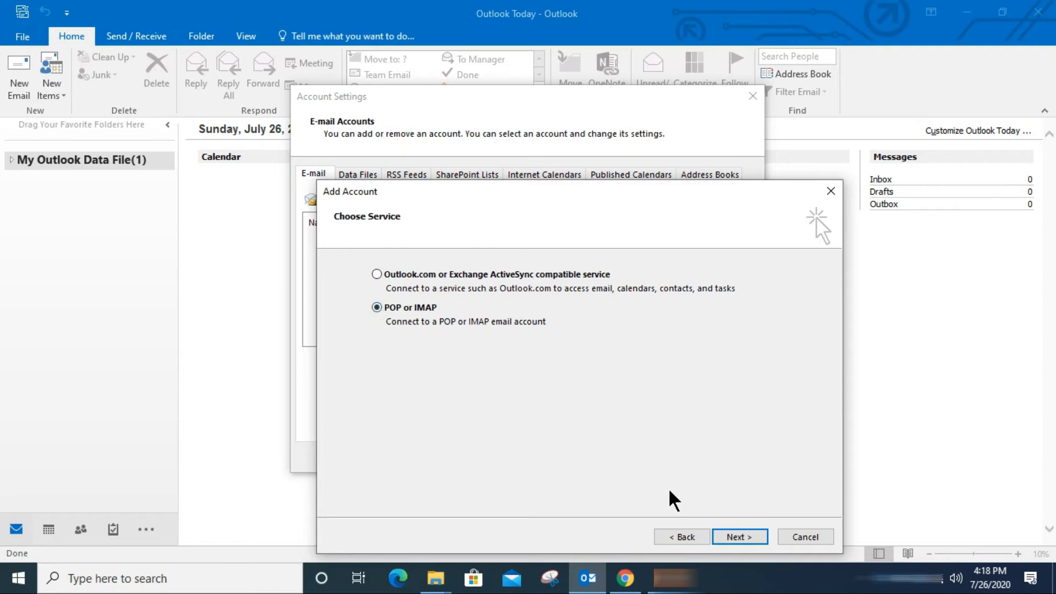
left_click(741, 534)
Enter the display name and Gmail address, and set the account type to IMAP.
type("Tech Fun Blaster")
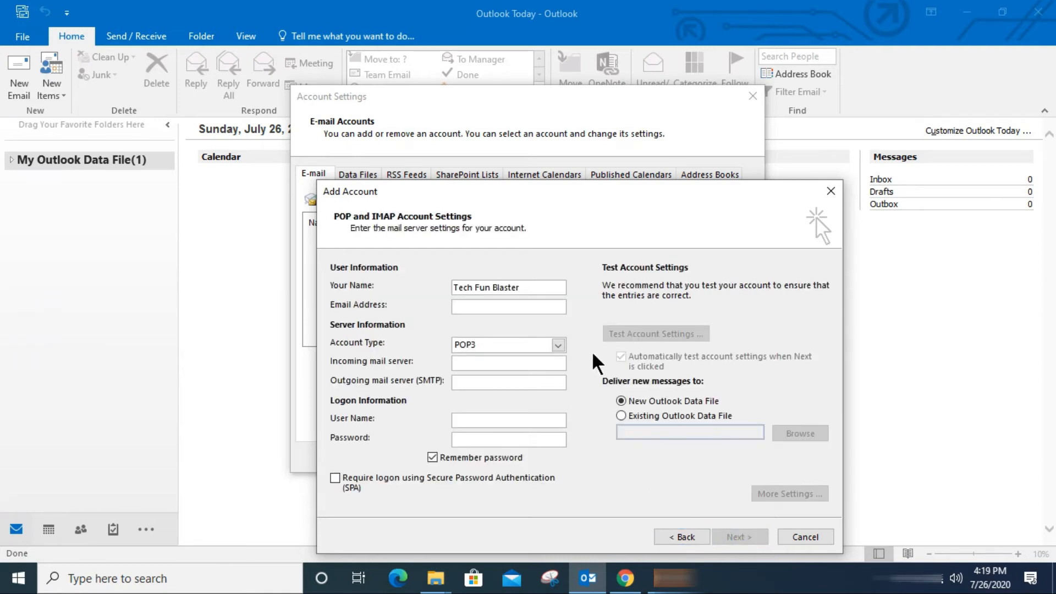
left_click(501, 306)
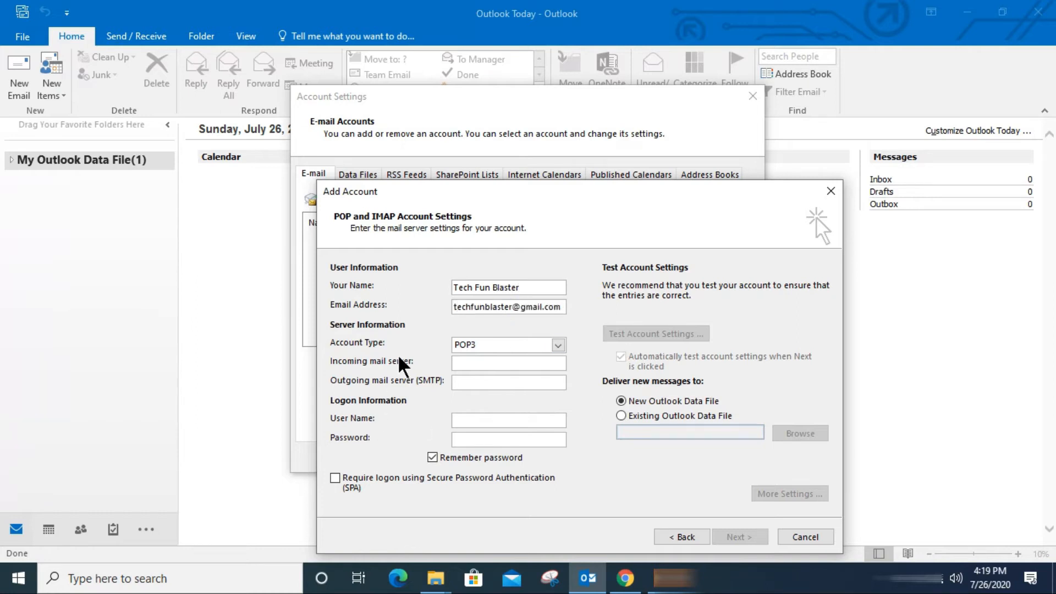
left_click(557, 345)
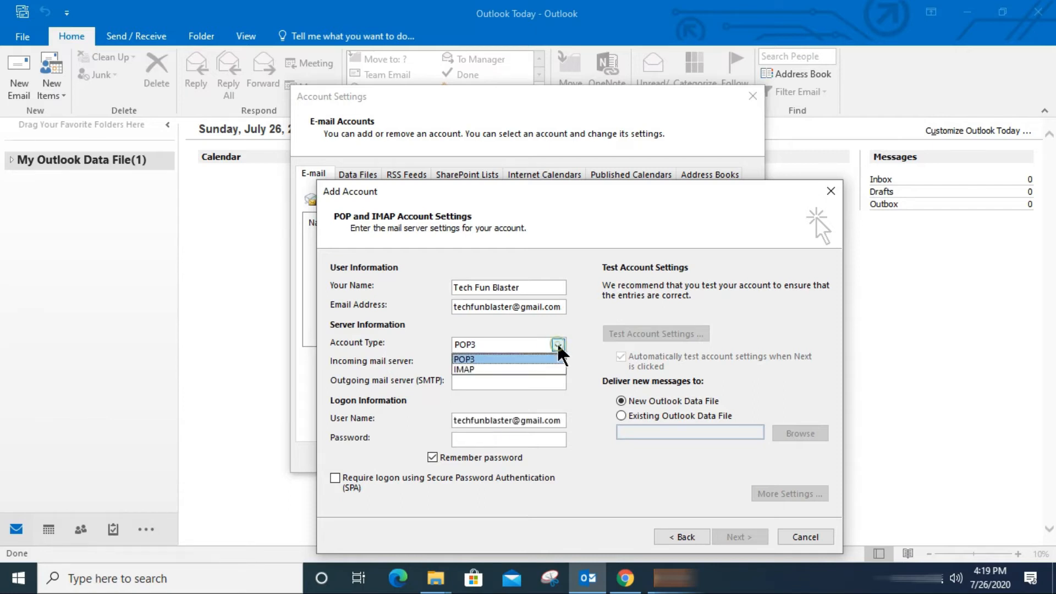
left_click(546, 368)
left_click(474, 364)
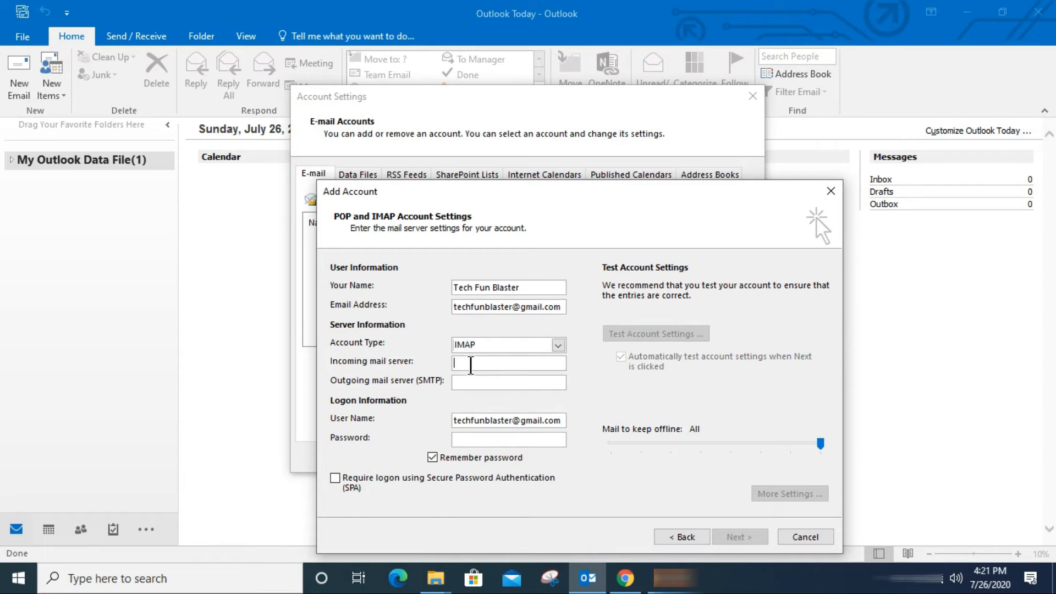
left_click(627, 580)
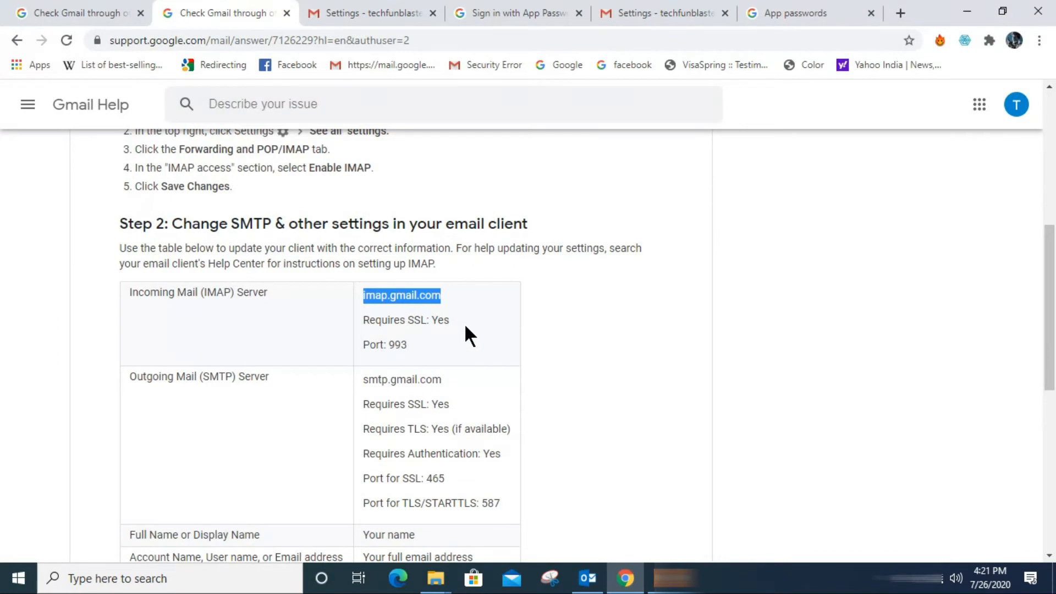
Copy imap.gmail.com from the Gmail Help table into Outlook's incoming mail server field.
left_click_drag(126, 290, 271, 286)
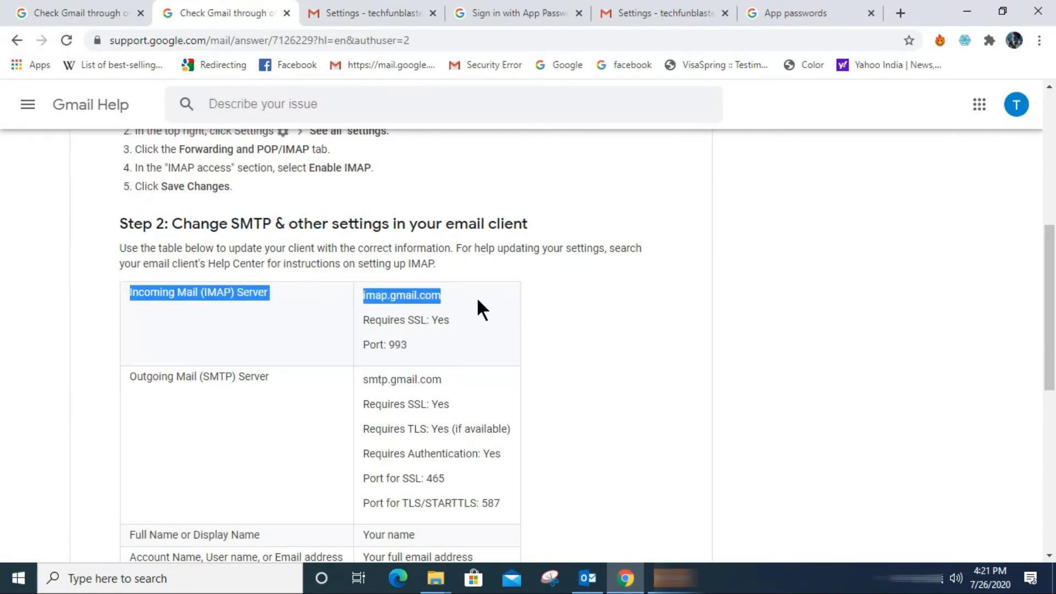
left_click(376, 296)
left_click_drag(363, 296, 420, 296)
right_click(419, 295)
left_click(447, 304)
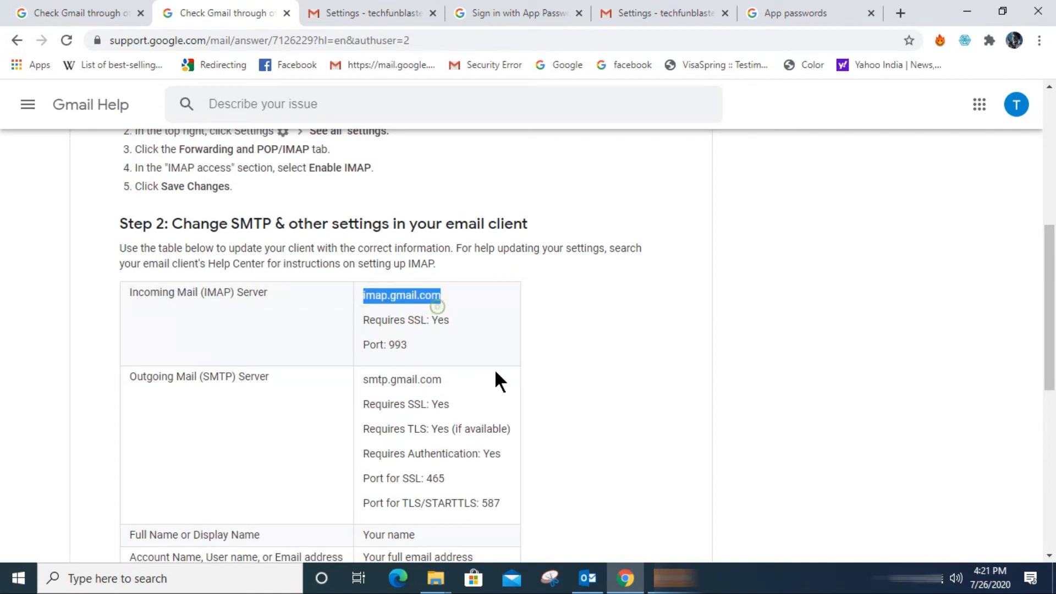
left_click(587, 577)
key("ctrl+v")
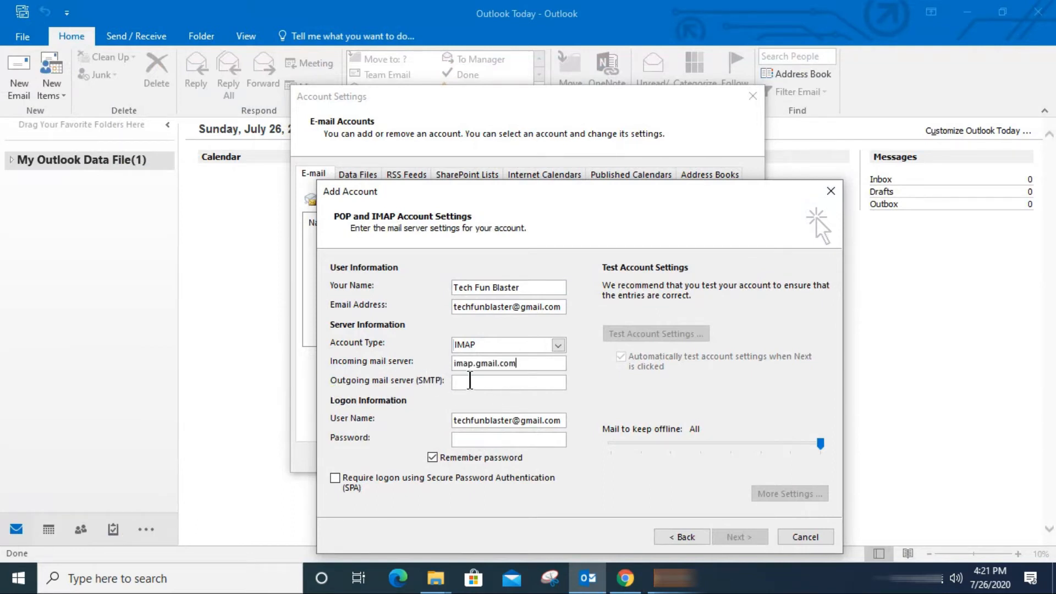
Copy smtp.gmail.com from Gmail Help into Outlook's outgoing mail server field.
left_click(625, 578)
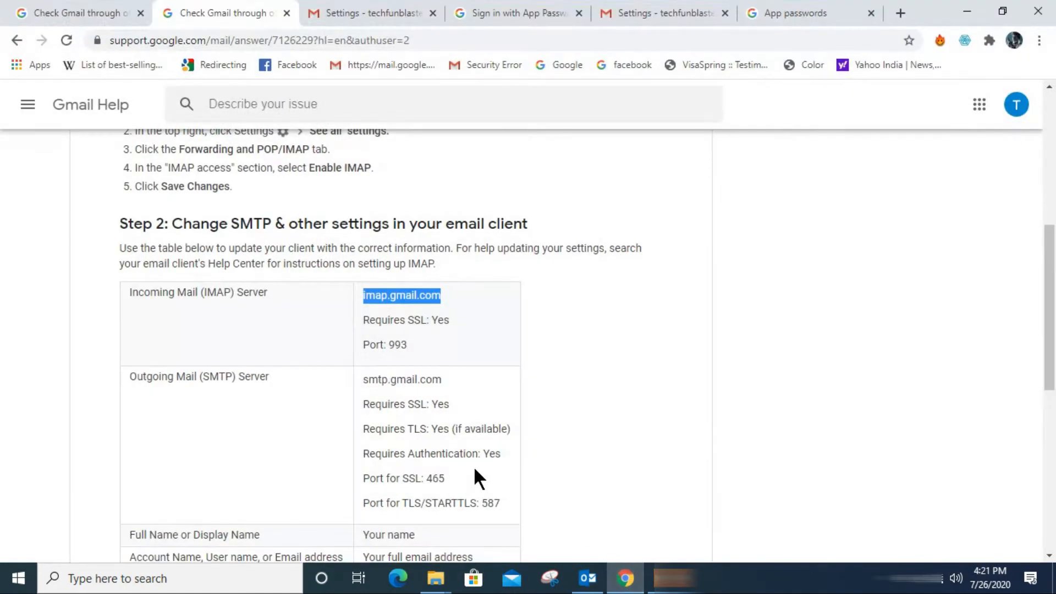
left_click_drag(363, 380, 450, 391)
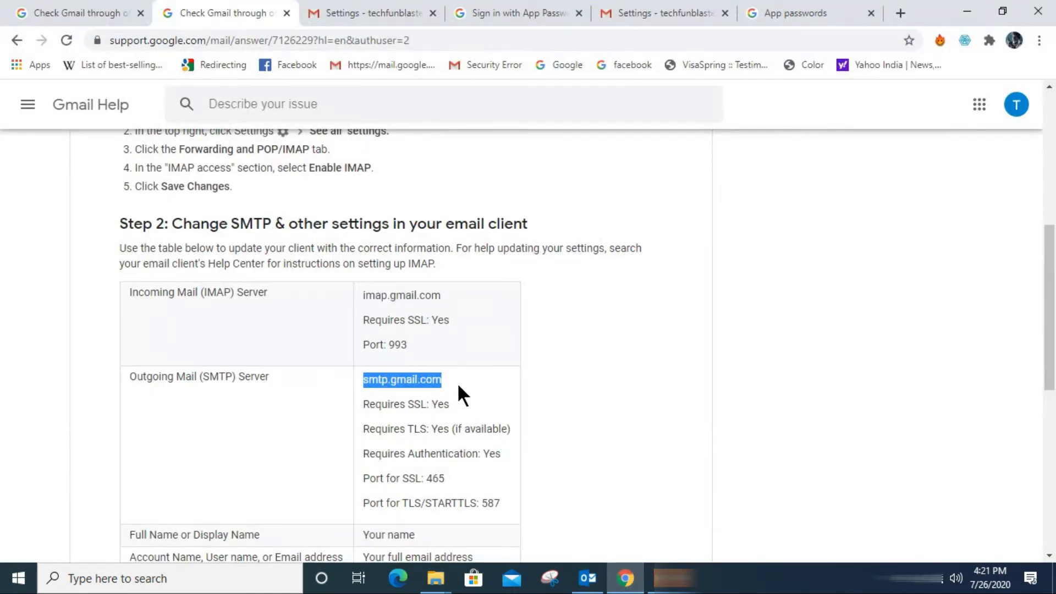
left_click(588, 578)
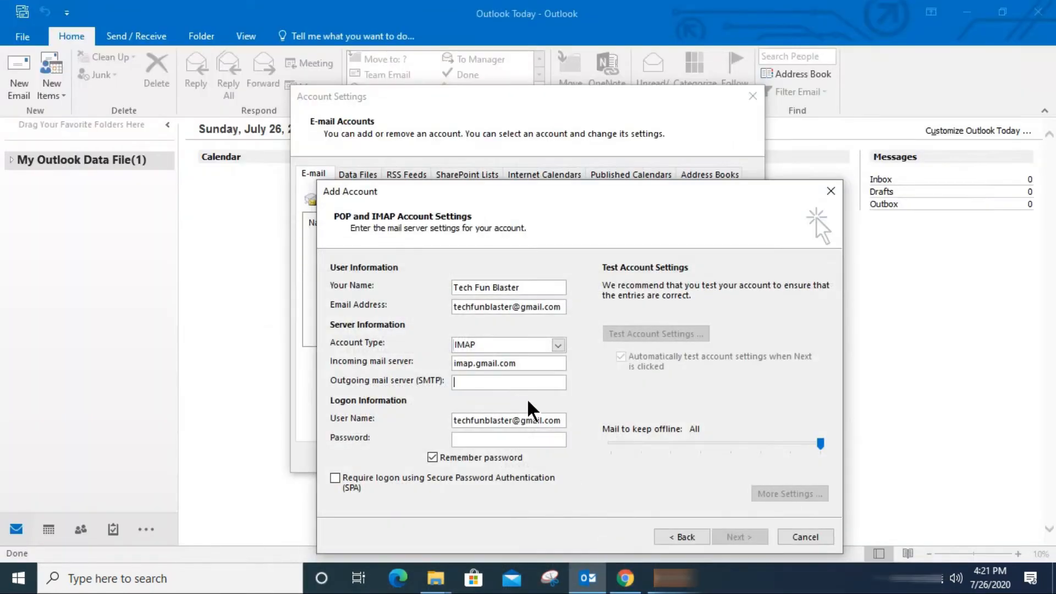
key("ctrl+v")
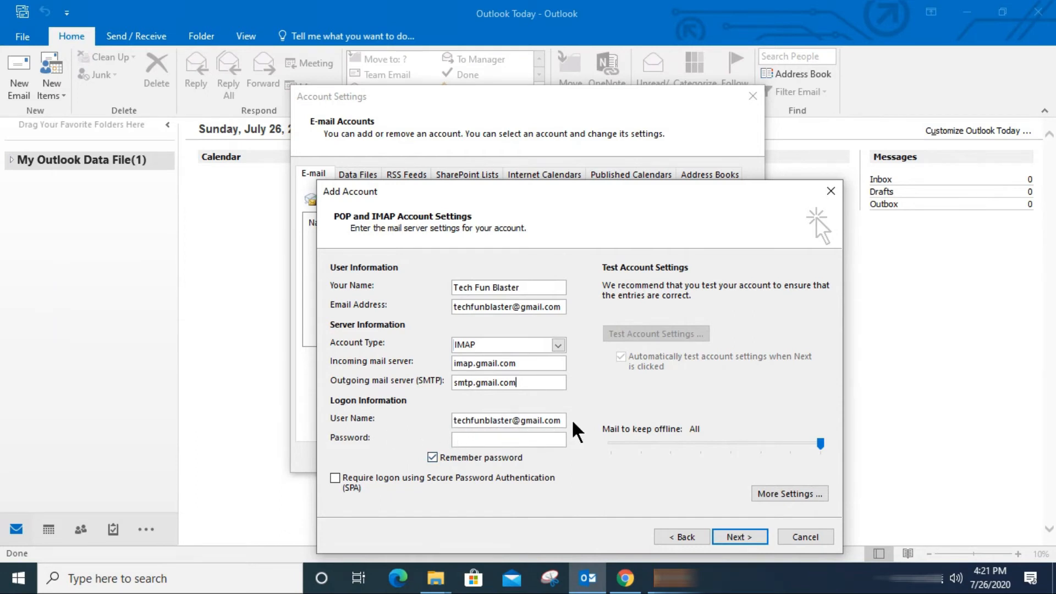
left_click(470, 438)
left_click(622, 582)
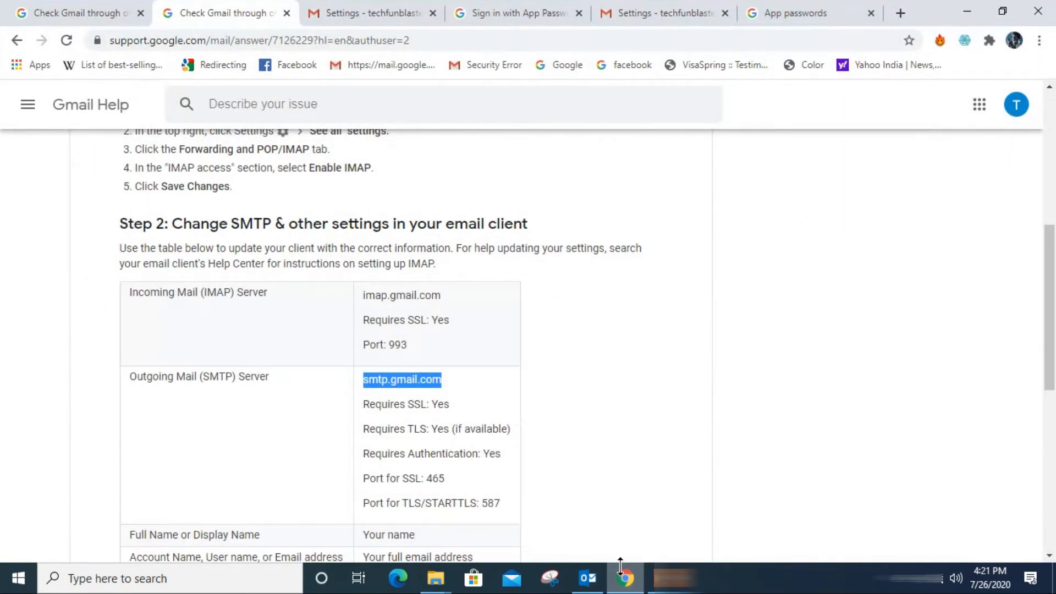
left_click(526, 14)
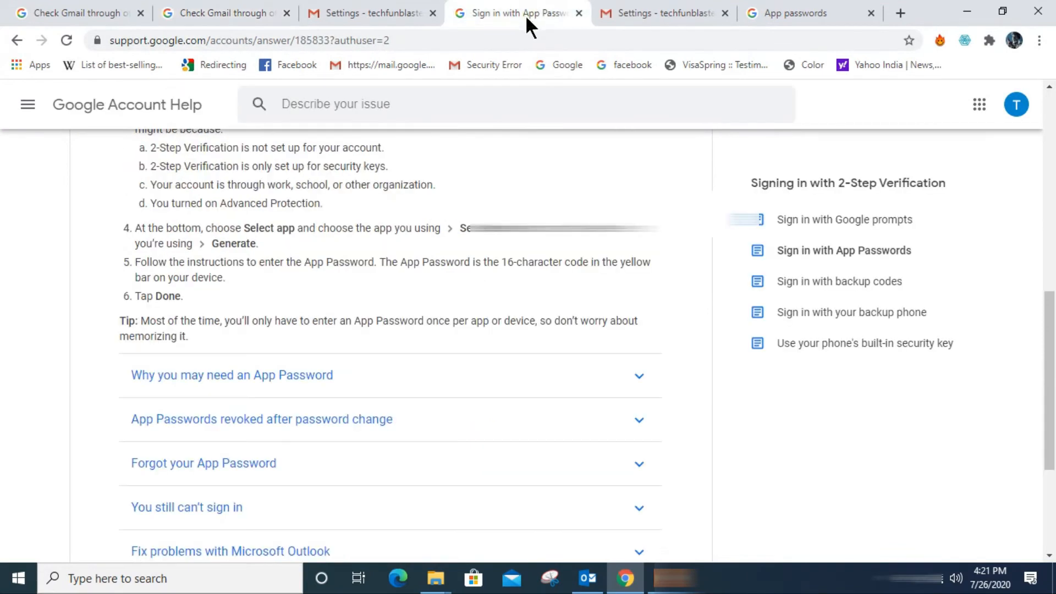
left_click(626, 12)
left_click(798, 14)
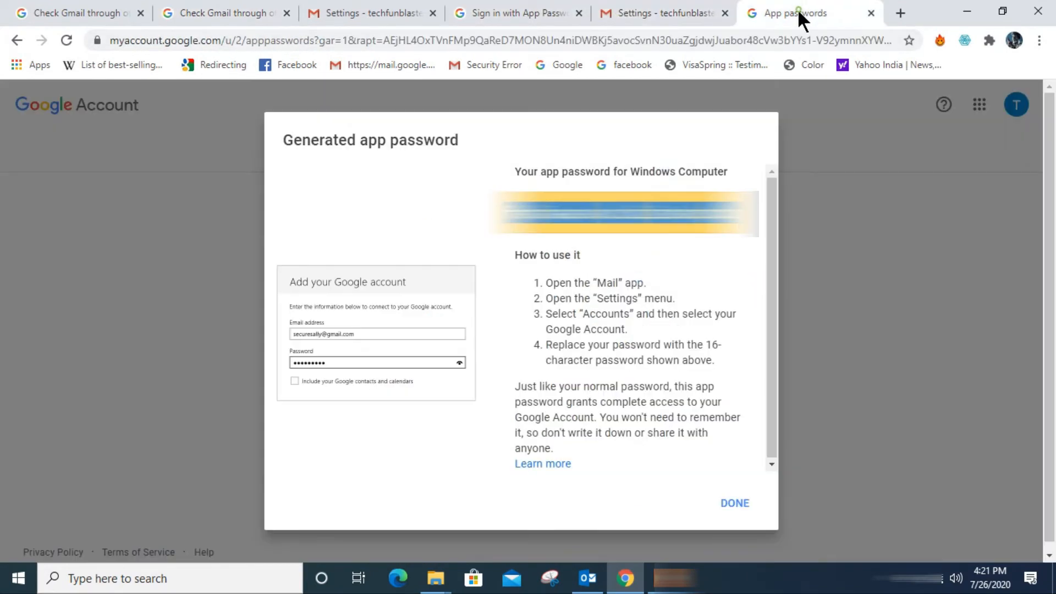
double_click(596, 230)
right_click(606, 215)
left_click(624, 236)
left_click(625, 577)
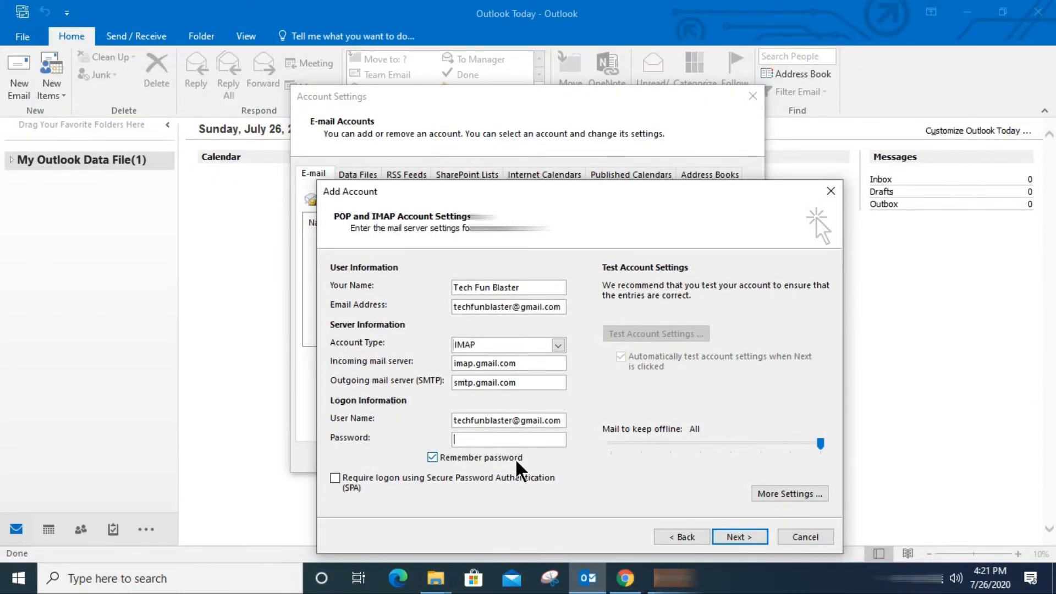
Paste the app password, require outgoing server authentication, and bring up the Advanced port settings.
key("ctrl+v")
left_click(772, 491)
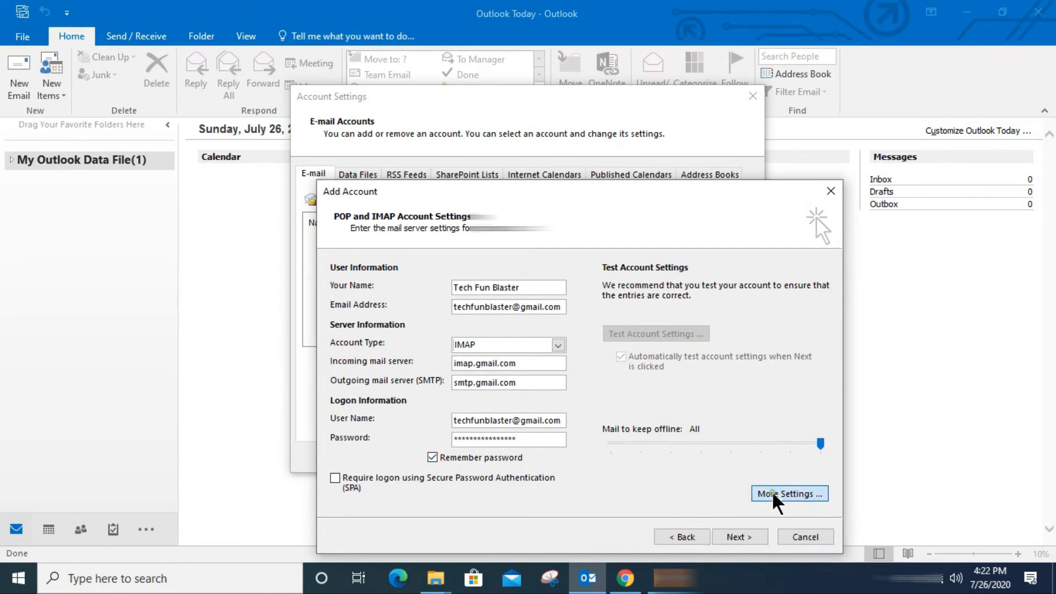
left_click(422, 231)
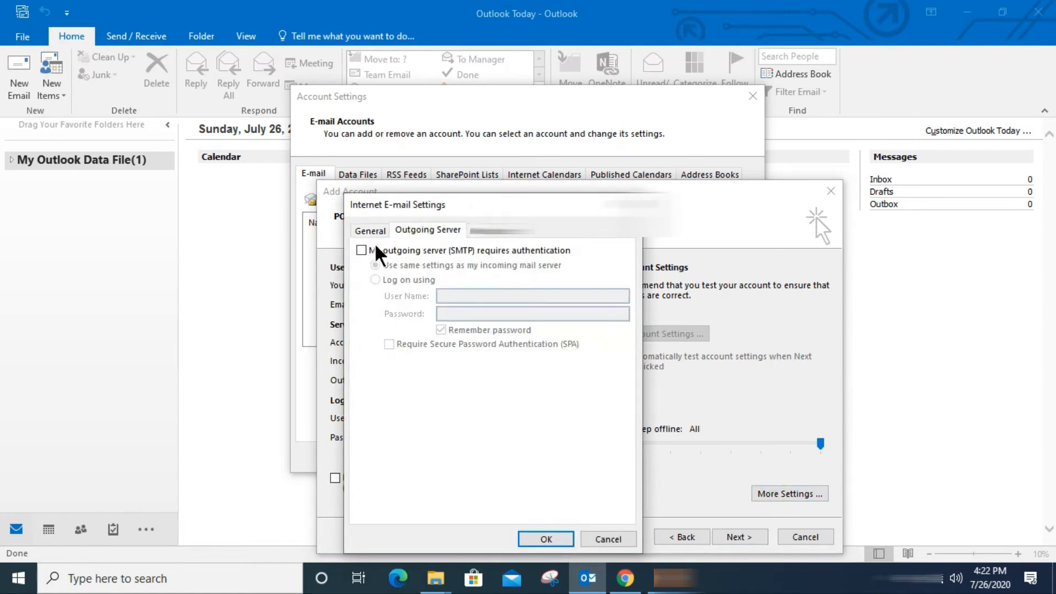
left_click(359, 249)
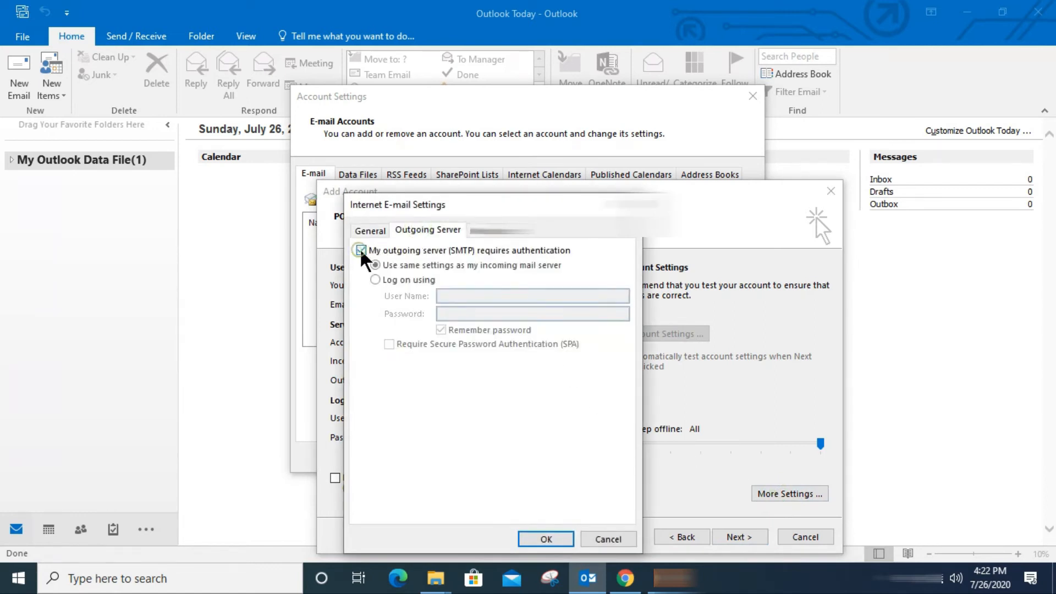
left_click(476, 229)
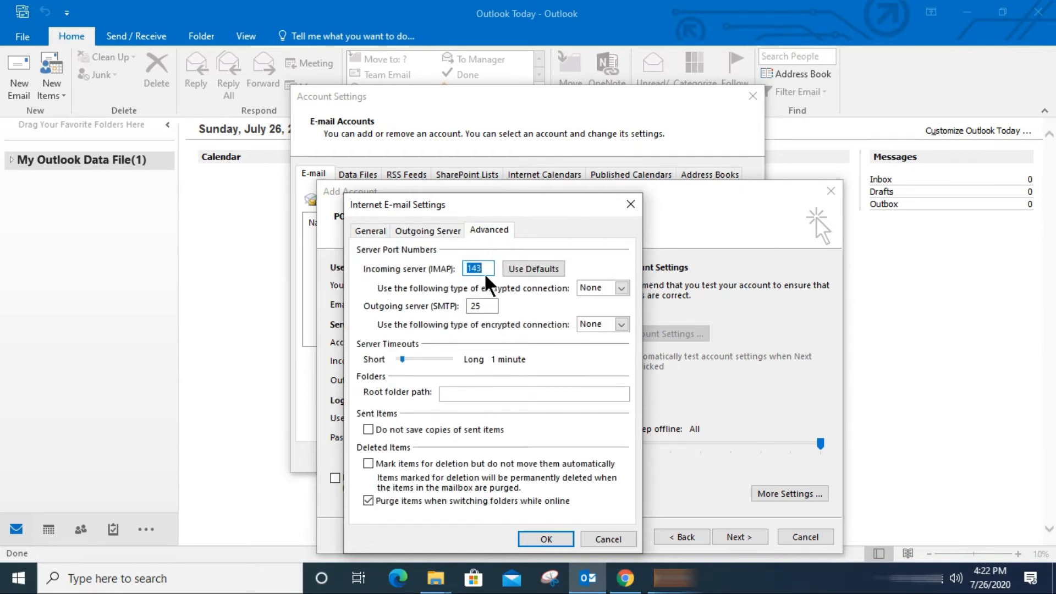
Look up Gmail's IMAP port on the help page and set the incoming port to 993.
left_click(625, 577)
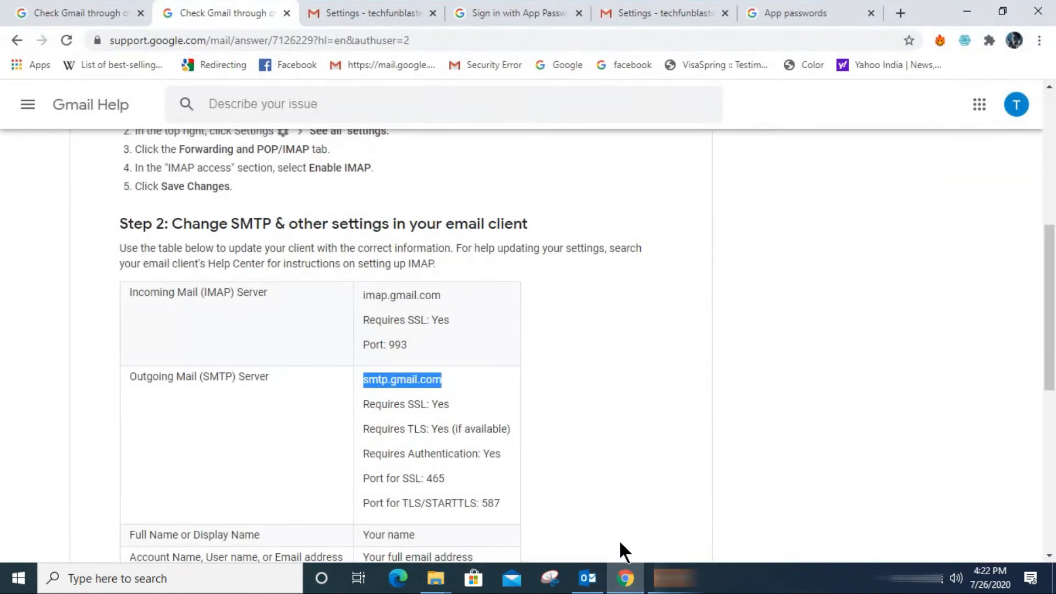
left_click_drag(132, 292, 256, 298)
left_click_drag(409, 343, 395, 345)
left_click(588, 578)
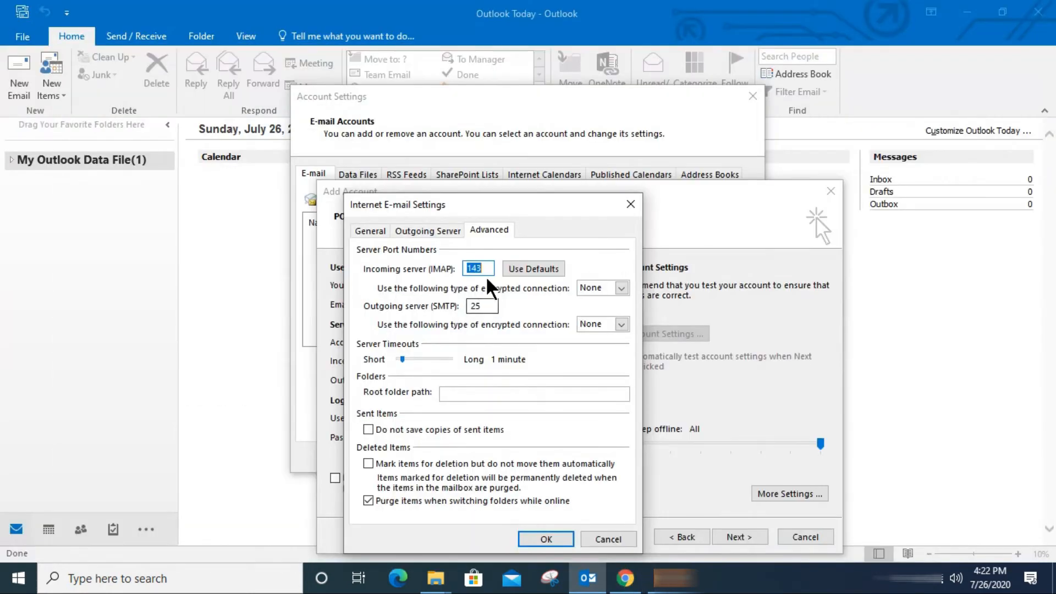
type("993")
Replace the outgoing SMTP port 25 with Gmail's SSL port 465.
left_click(472, 306)
double_click(472, 306)
key("BackSpace")
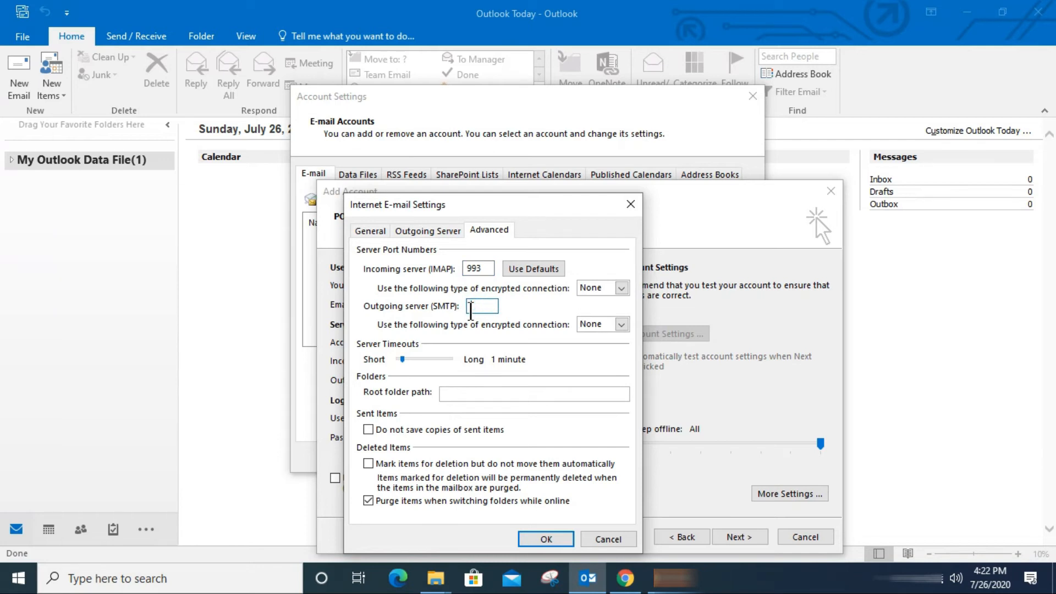
left_click(625, 579)
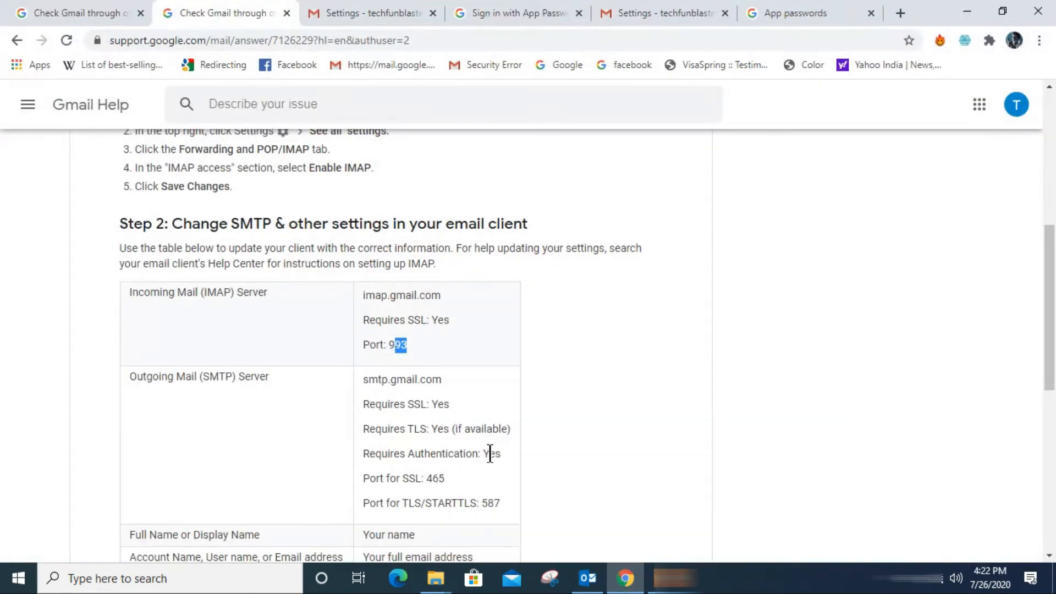
double_click(435, 478)
left_click(589, 572)
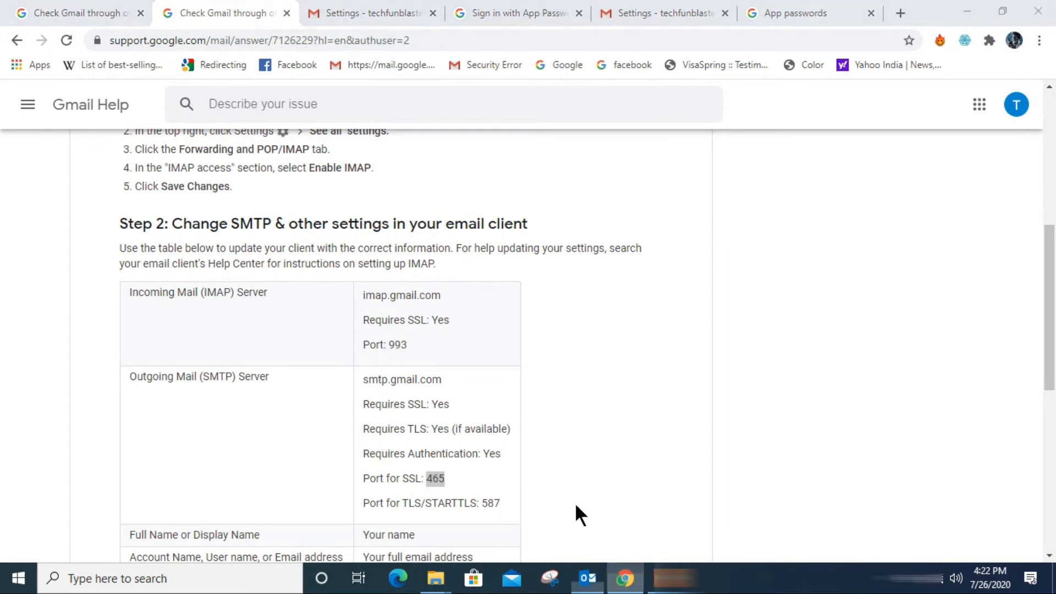
type("465")
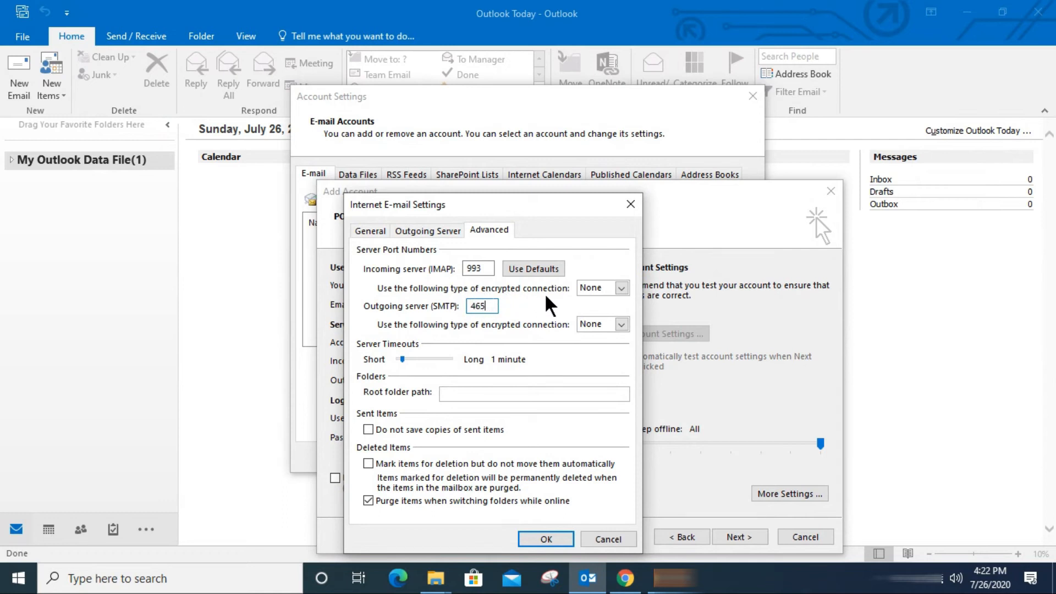
Choose SSL encryption for both the incoming and outgoing servers, as Gmail Help requires.
left_click(620, 286)
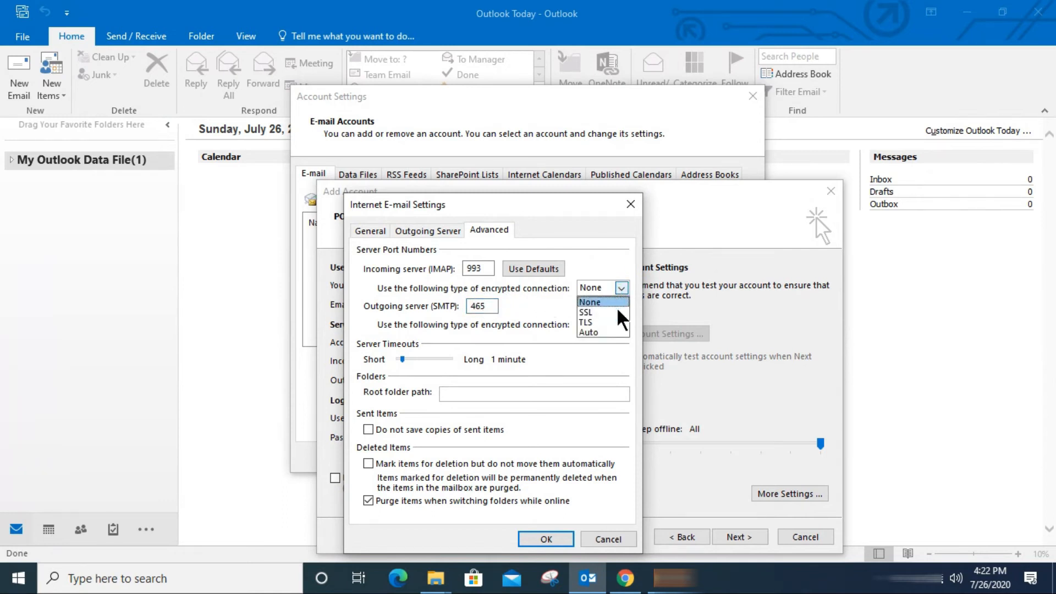
left_click(616, 311)
left_click(625, 578)
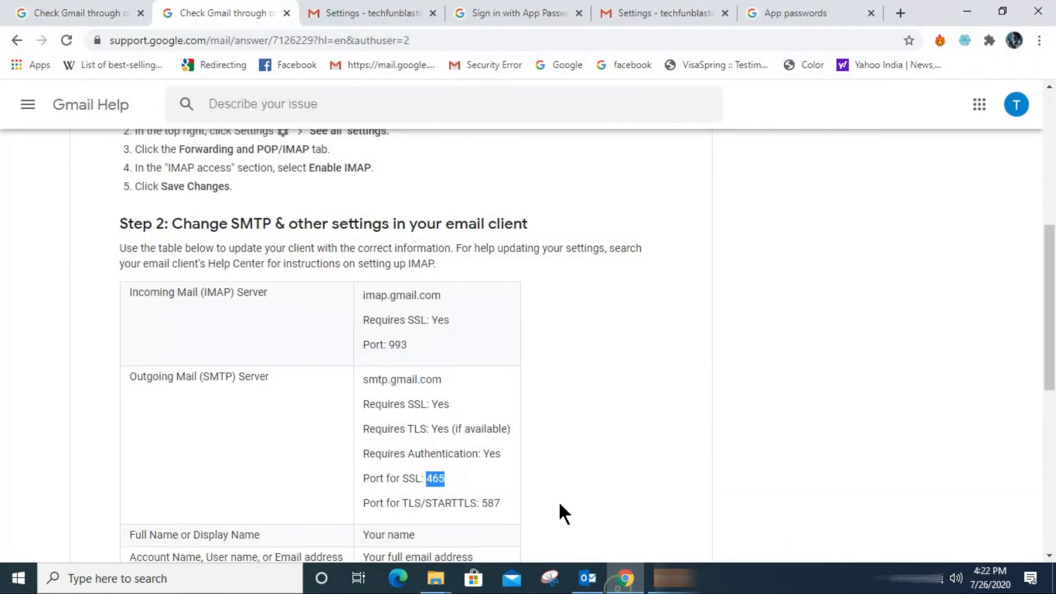
left_click_drag(452, 321, 382, 325)
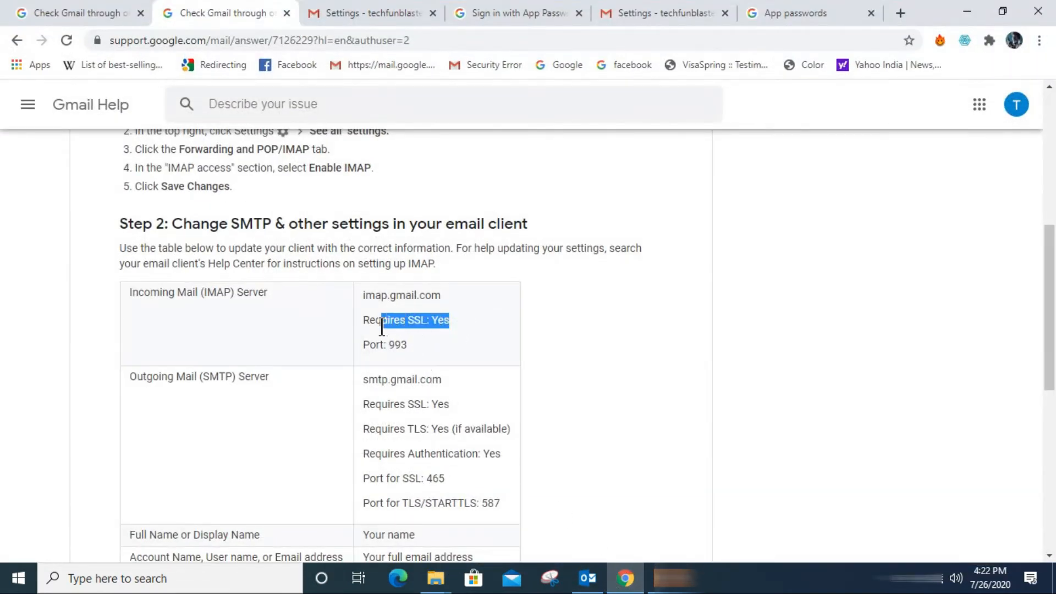
key("alt+Tab")
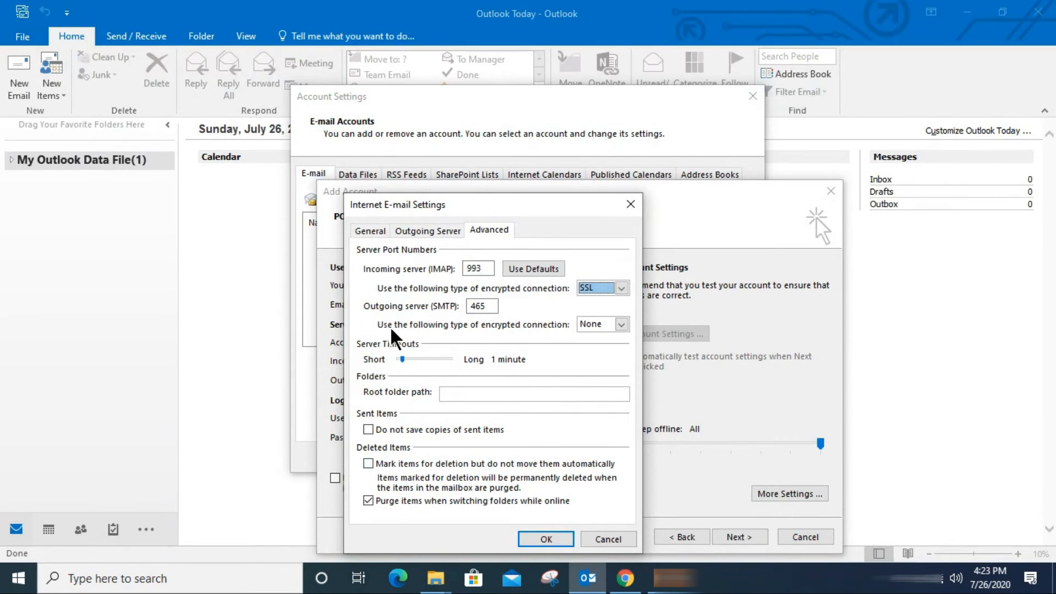
left_click(620, 324)
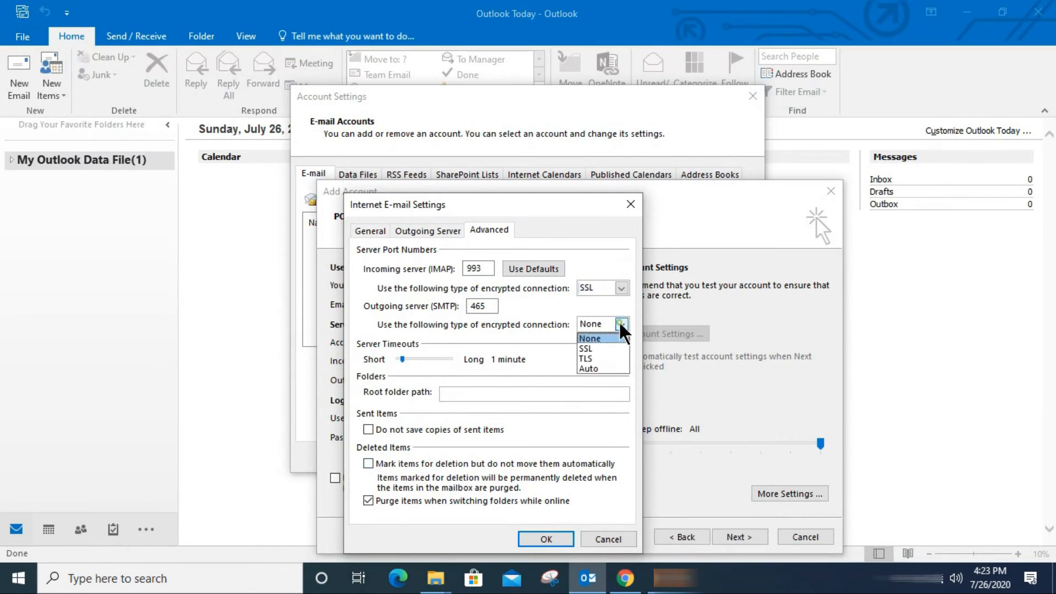
left_click(609, 348)
Re-enter 465 as the outgoing port and save the port and encryption settings.
key("alt+Tab")
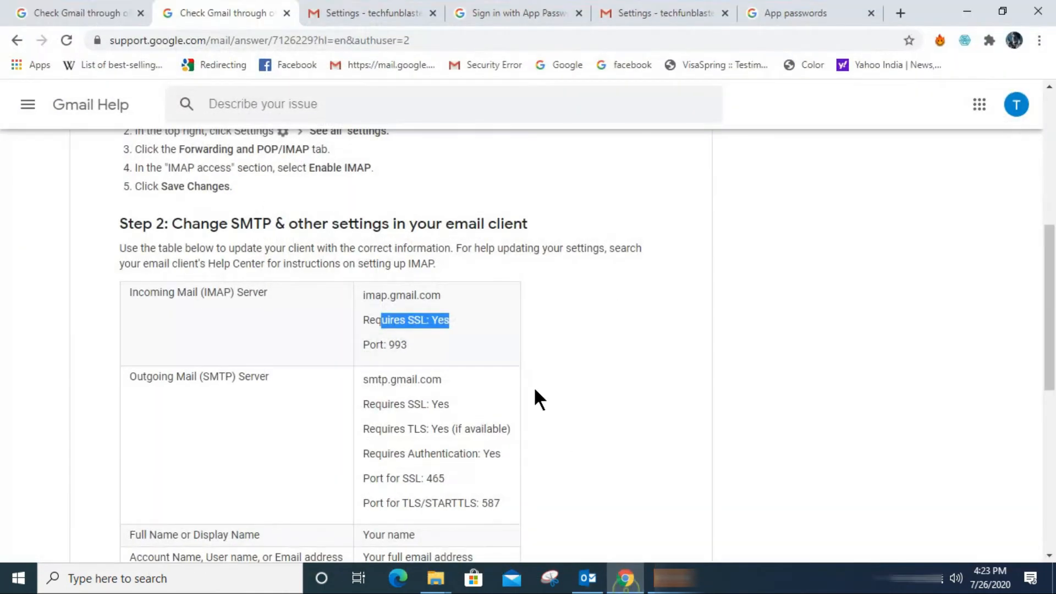
left_click_drag(463, 405, 362, 404)
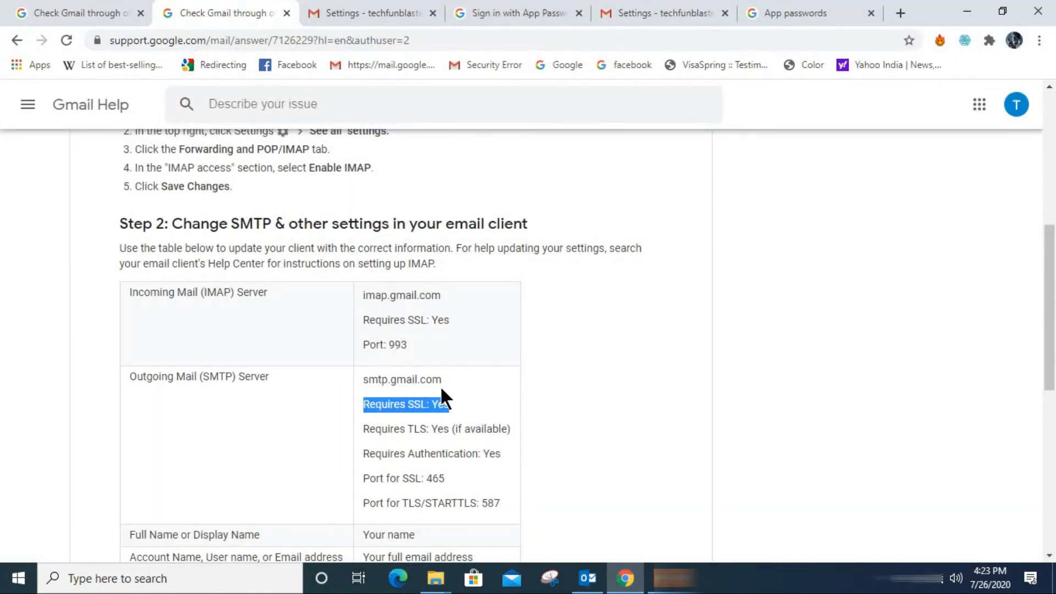
left_click_drag(142, 379, 232, 383)
left_click(560, 362)
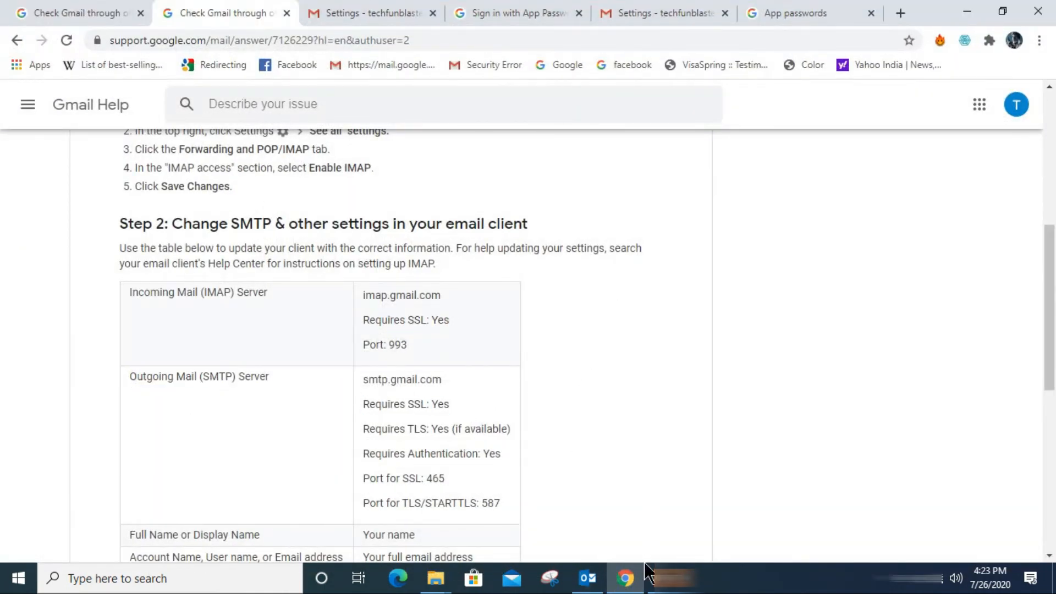
left_click(630, 577)
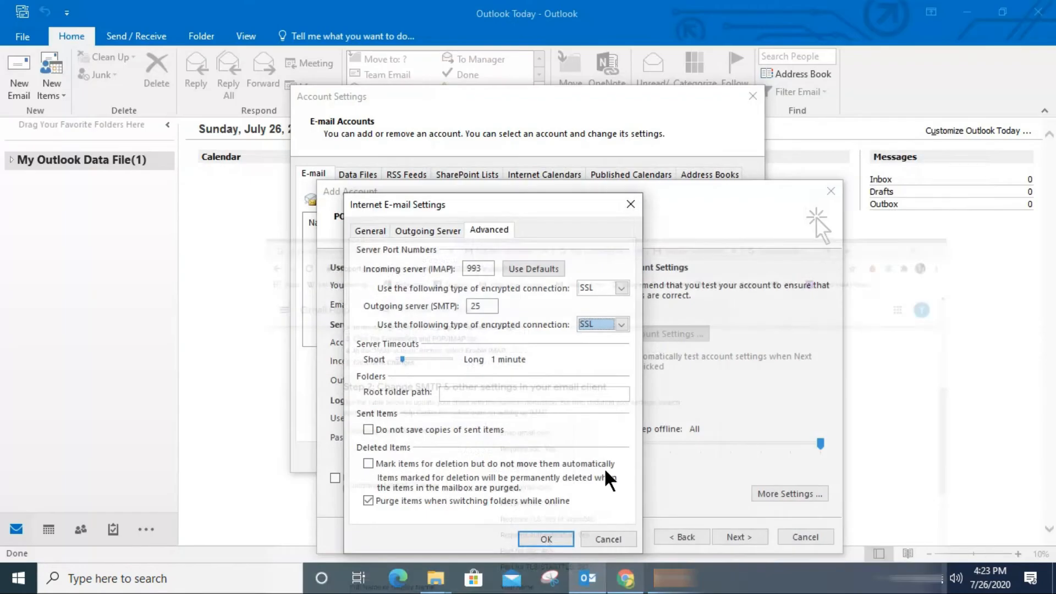
double_click(478, 306)
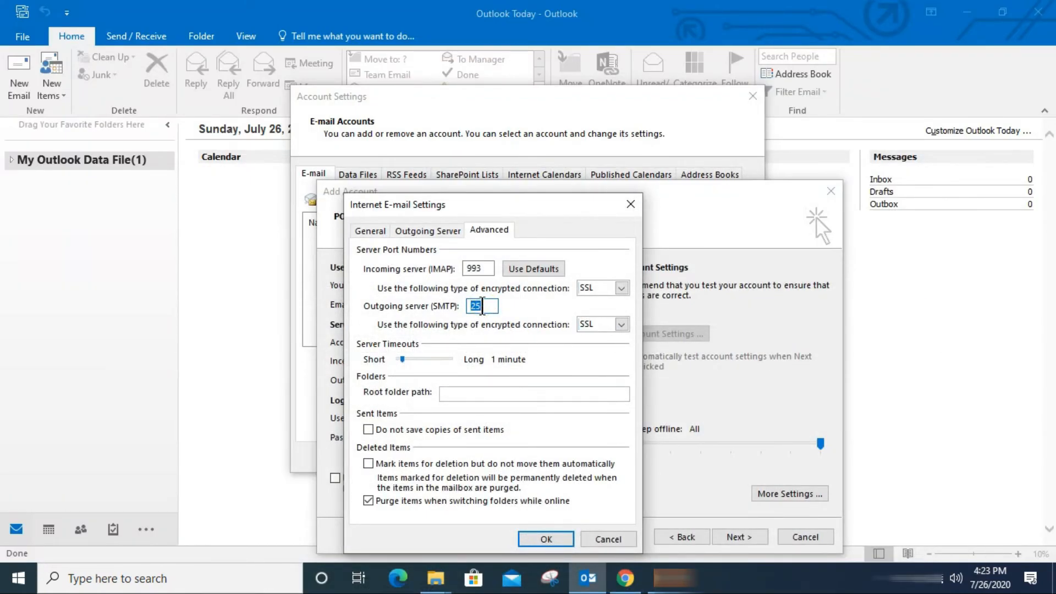
type("465")
left_click(546, 539)
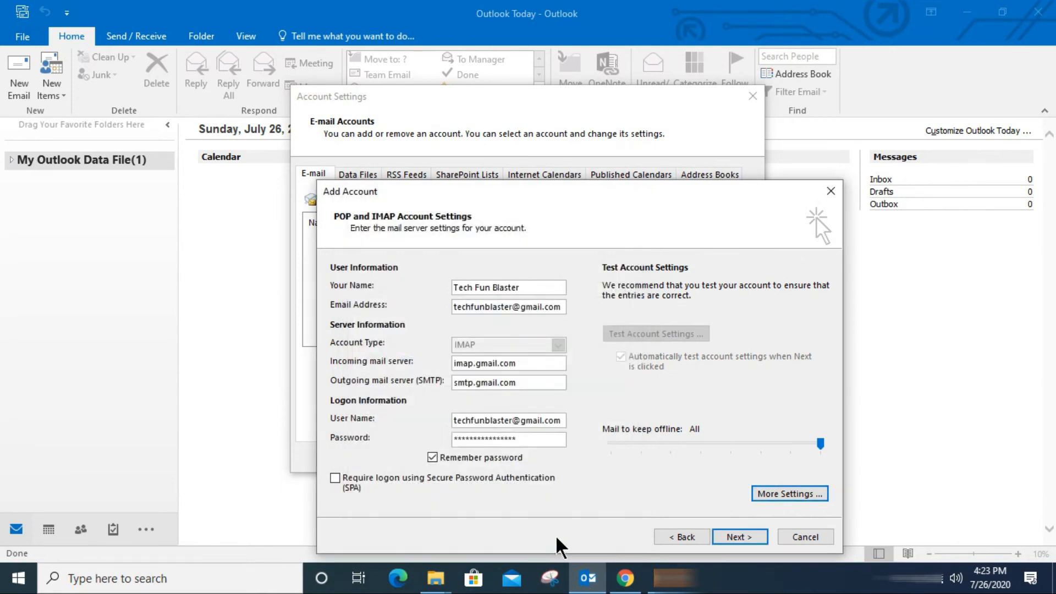
Recheck the outgoing authentication, ports and SSL settings, then confirm them.
left_click(765, 493)
left_click(438, 231)
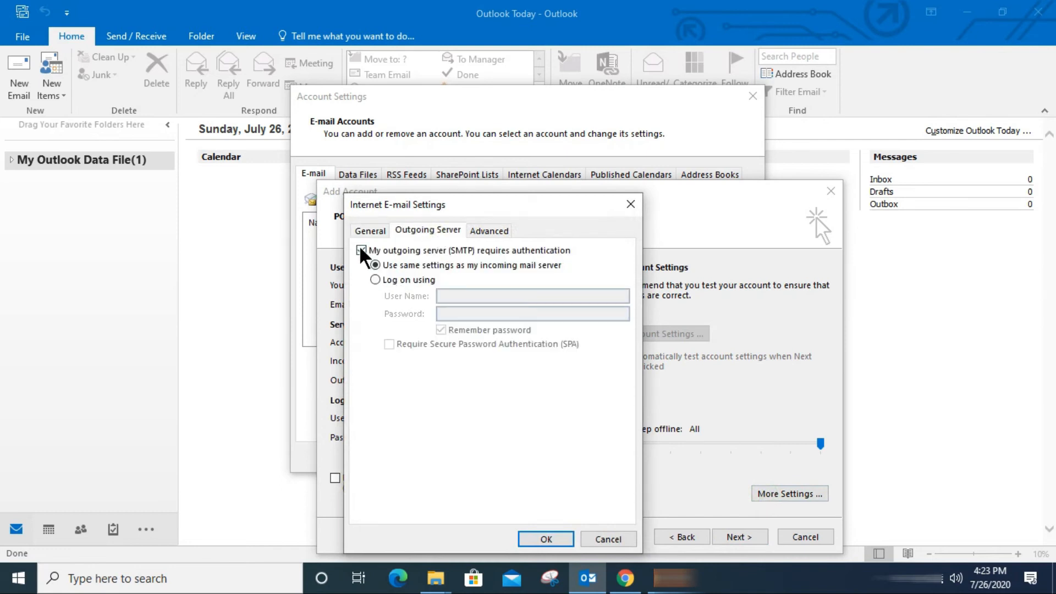
left_click(487, 230)
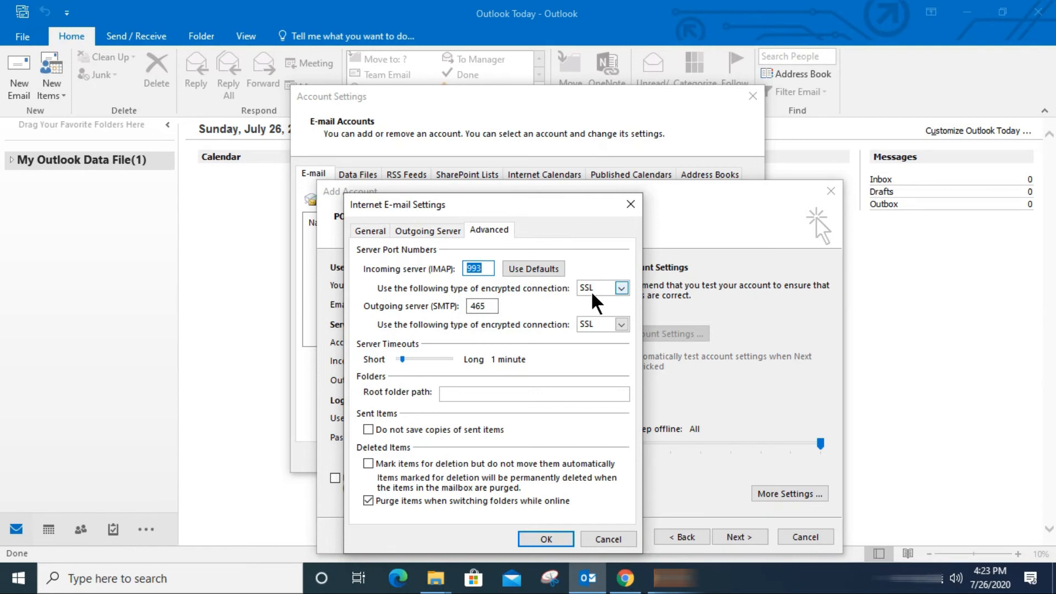
left_click(555, 538)
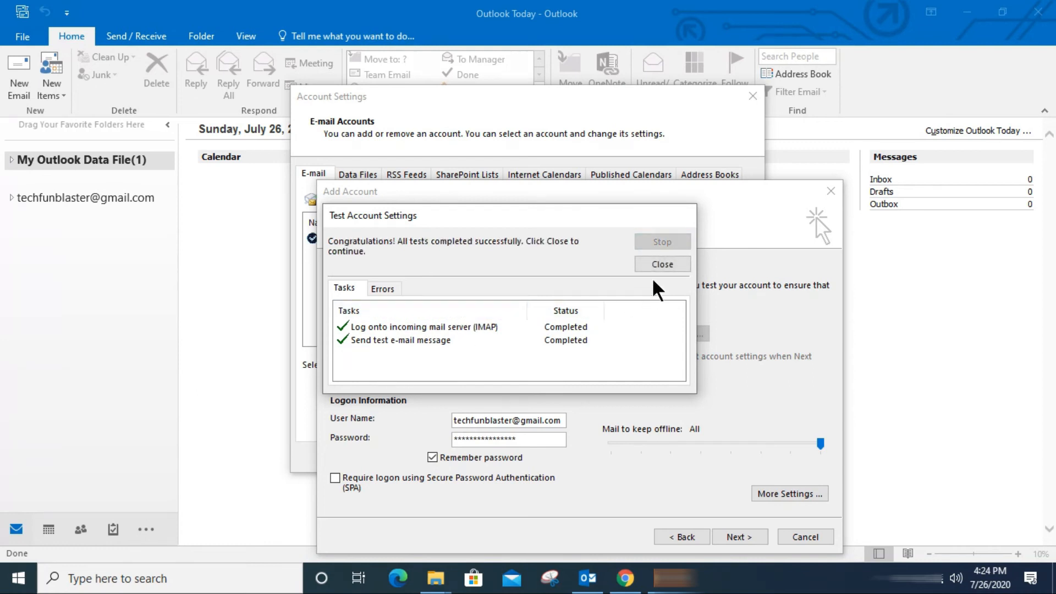
Close the successful connection test, finish adding the Gmail account, and close Account Settings.
left_click(662, 265)
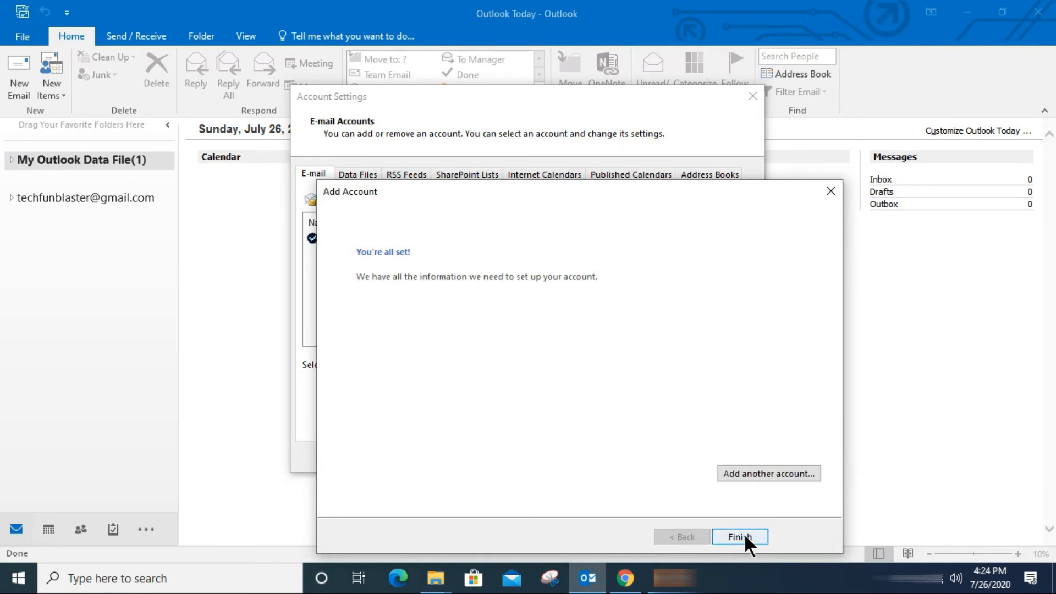
left_click(743, 538)
left_click(720, 457)
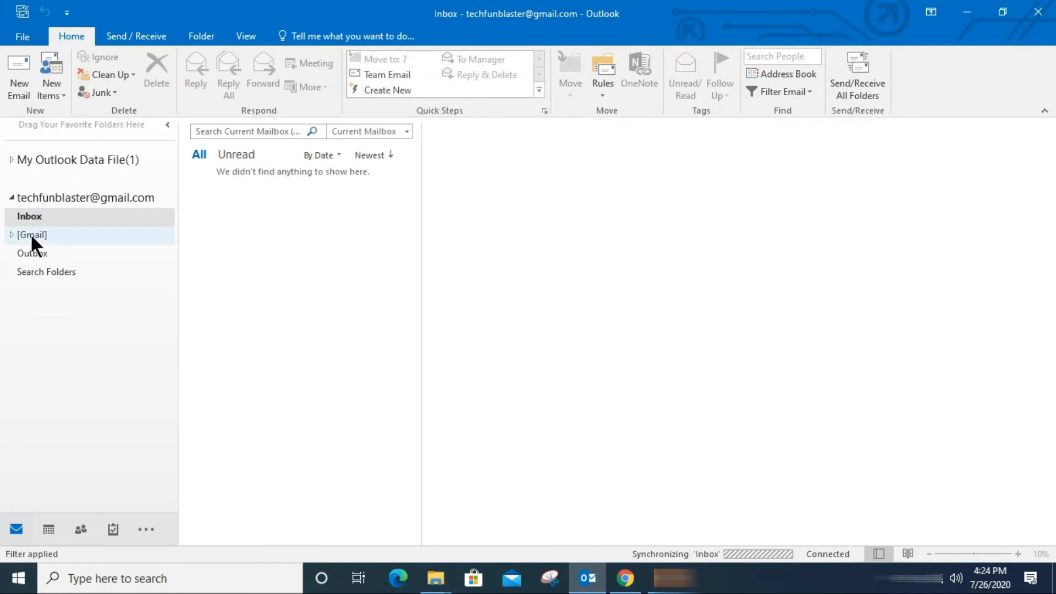
Expand the [Gmail] folder, select the Inbox, and run Send/Receive All Folders.
left_click(31, 235)
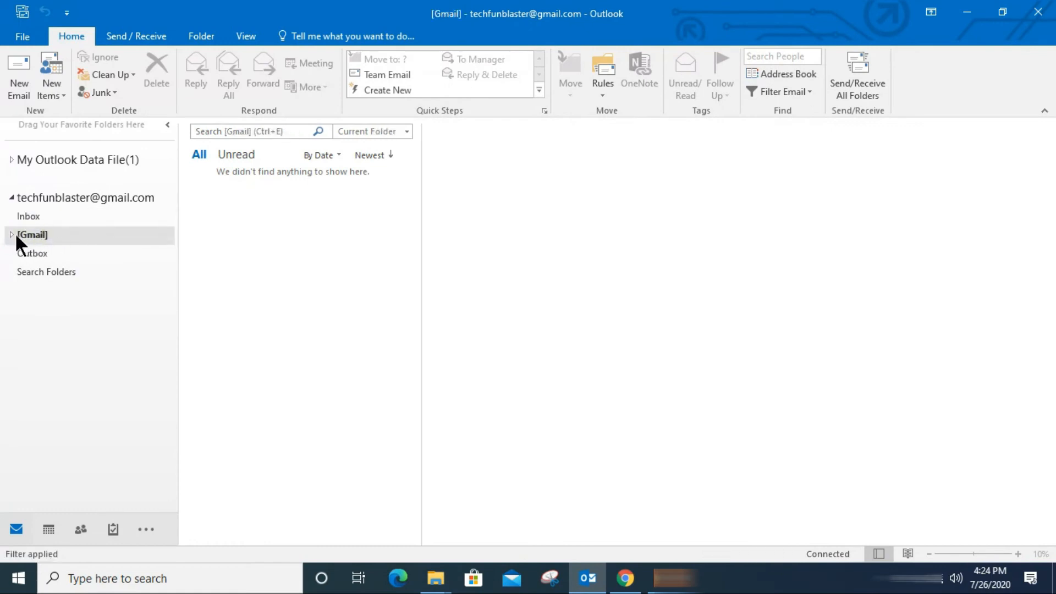
left_click(10, 233)
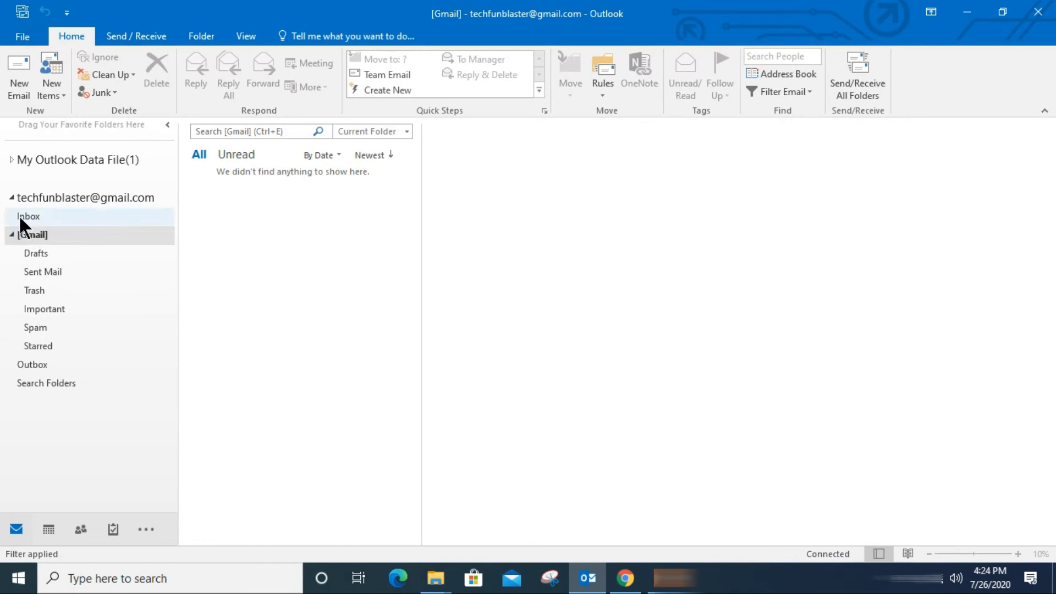
left_click(30, 215)
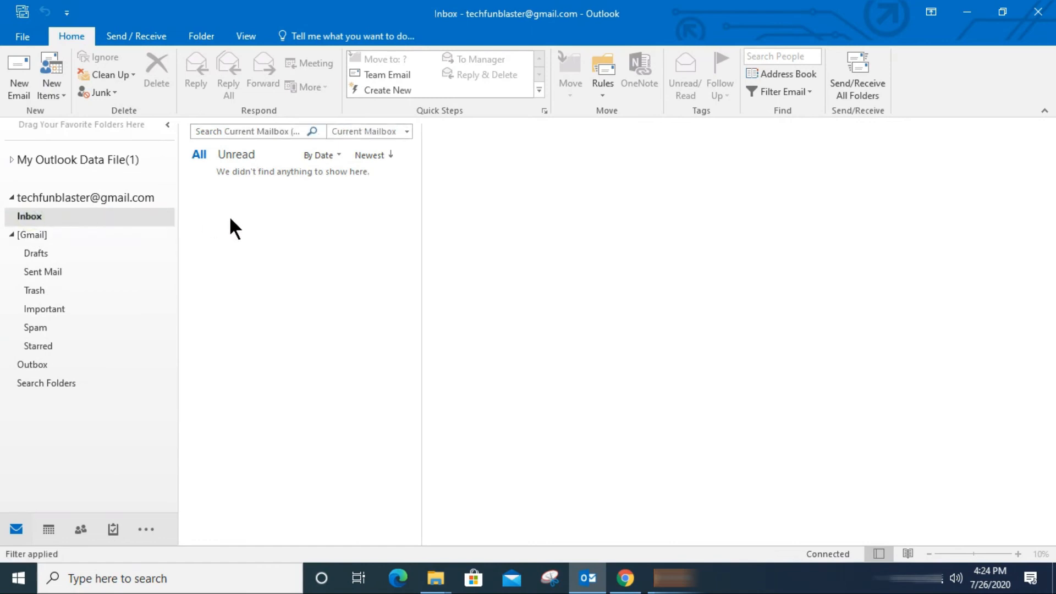
left_click(137, 33)
left_click(33, 80)
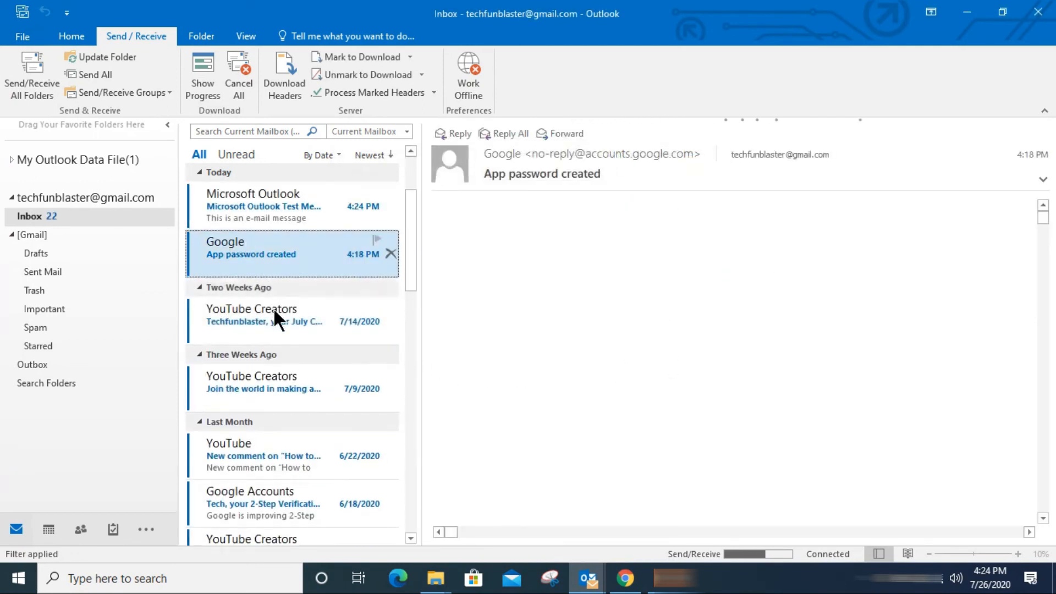
Scroll through the 22 unread synced messages in the Gmail Inbox.
scroll(279, 242, "down", 3)
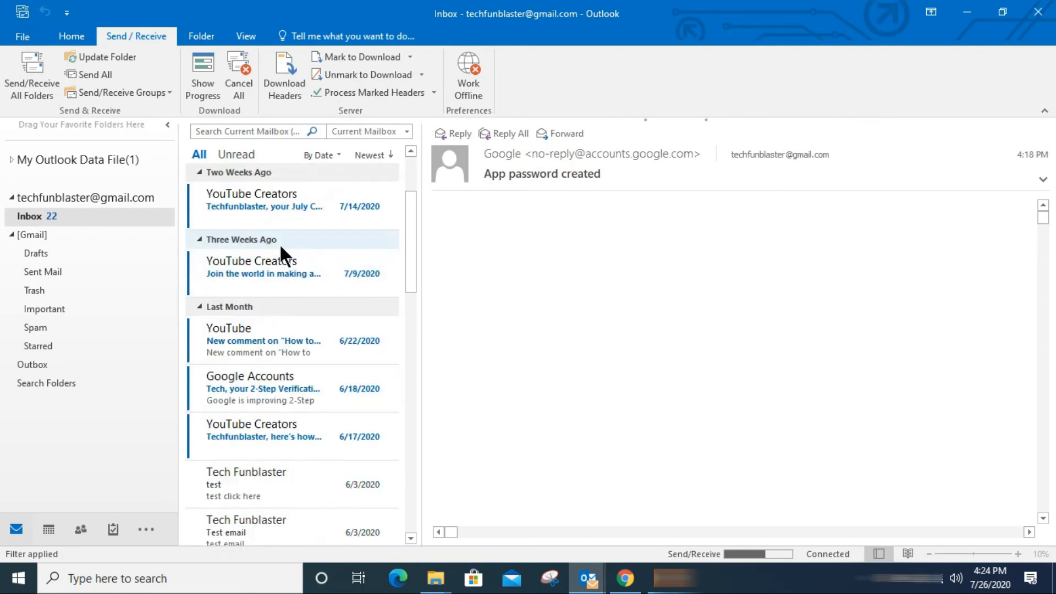
scroll(293, 309, "up", 3)
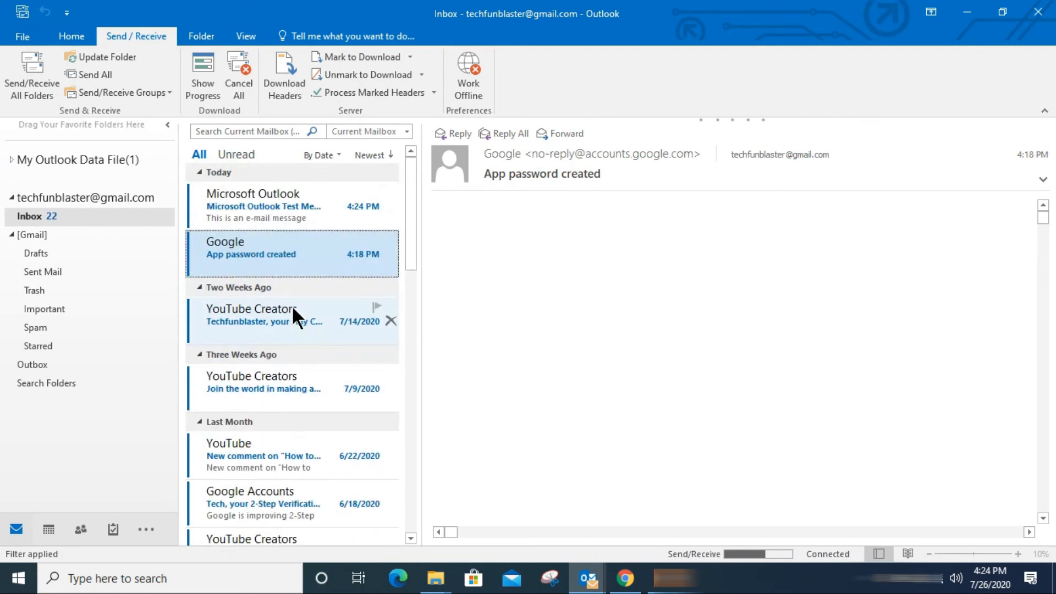